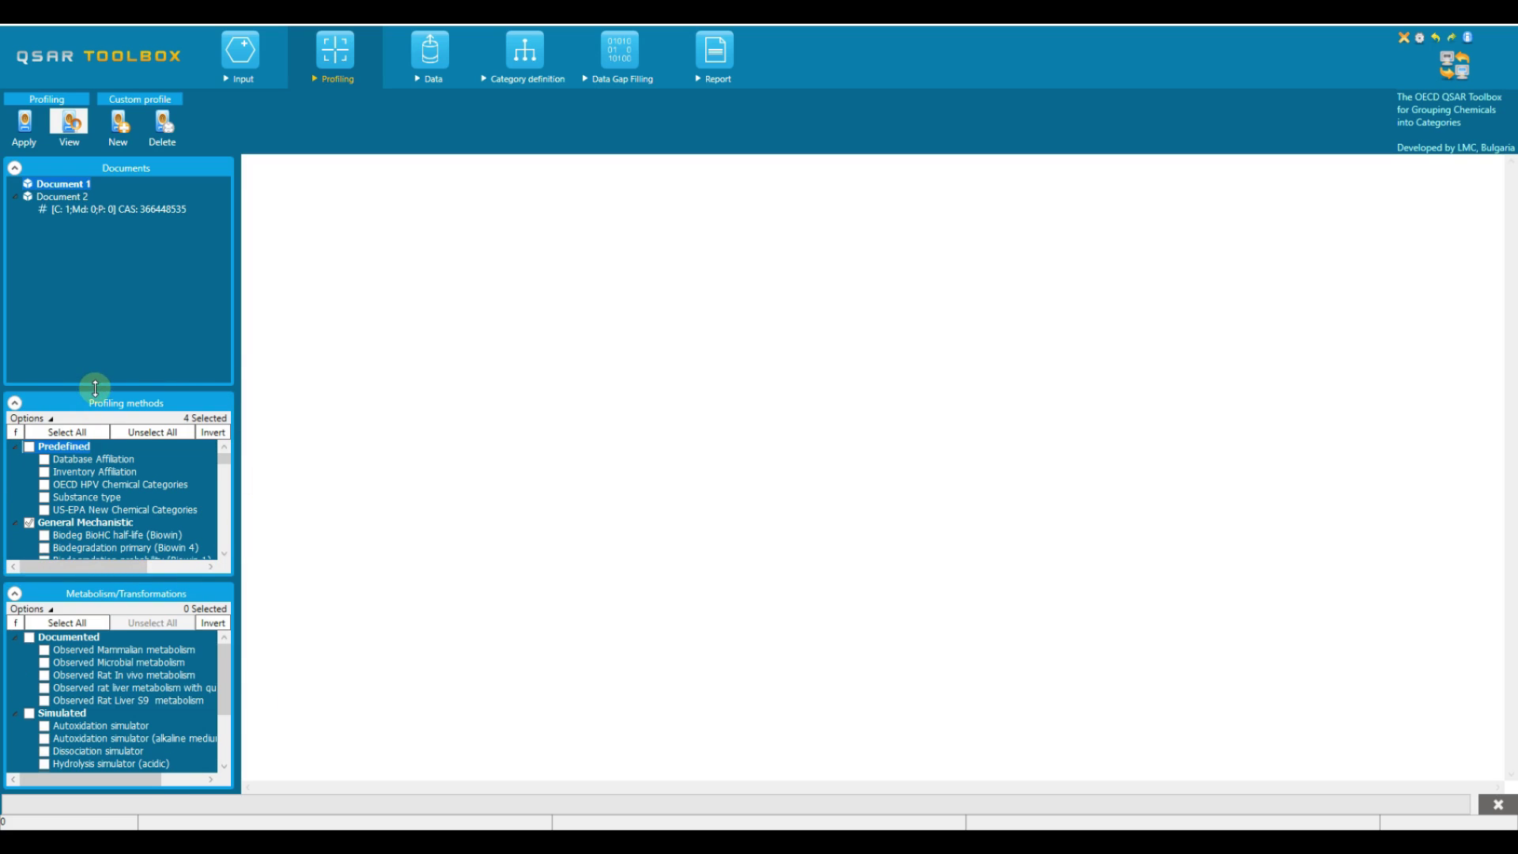
# Step: Drag the Documents/Profiling methods splitter upward so the profiler list shows more entries
pyautogui.moveTo(95, 387); pyautogui.dragTo(108, 245)
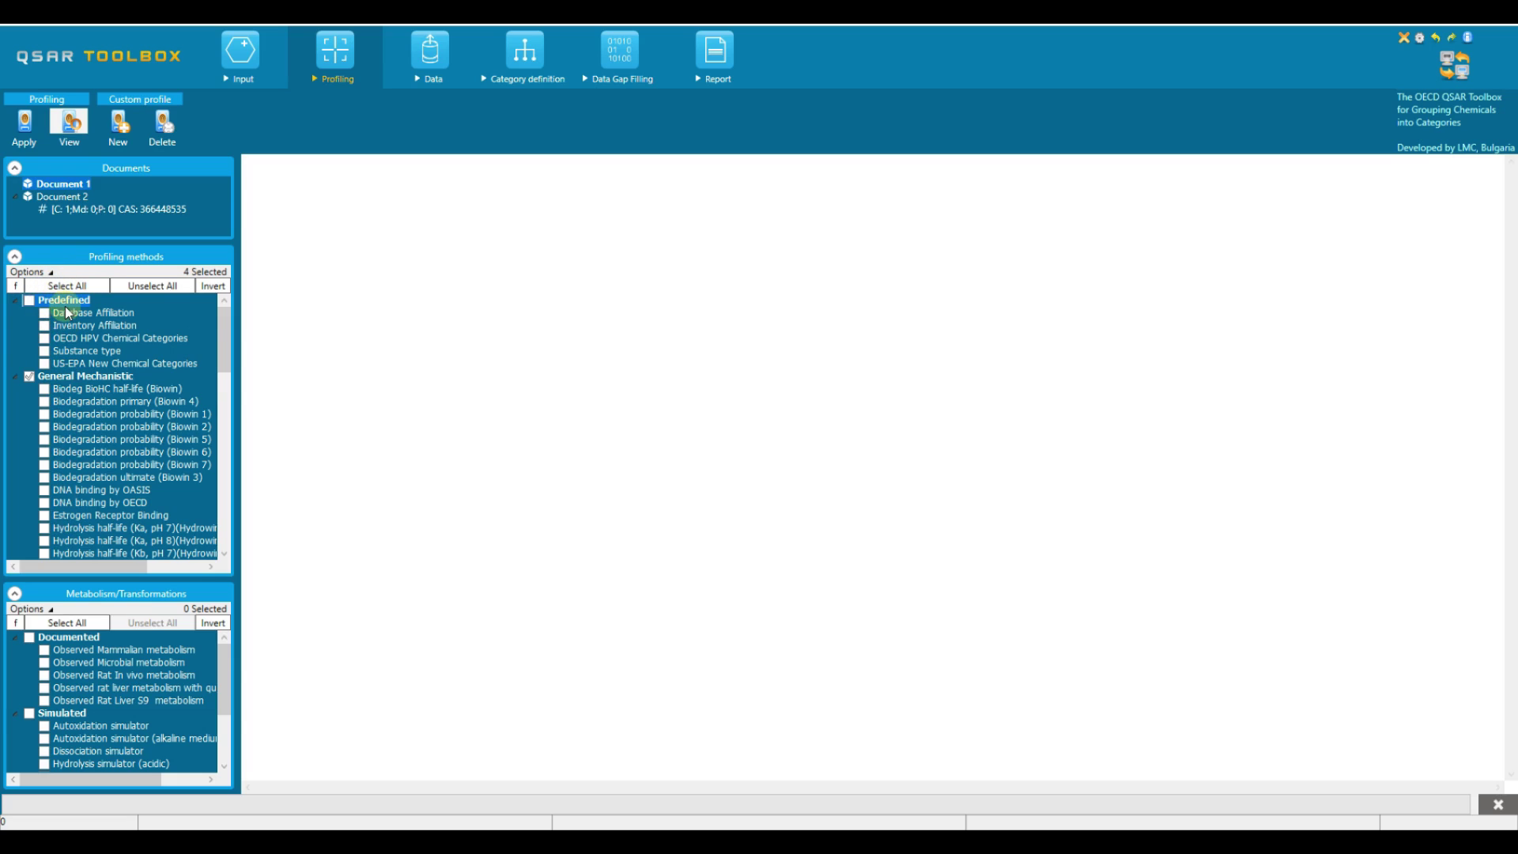
# Step: Collapse the Predefined, General Mechanistic, Endpoint Specific and Empiric profiler groups, then re-expand Predefined
pyautogui.click(17, 305)
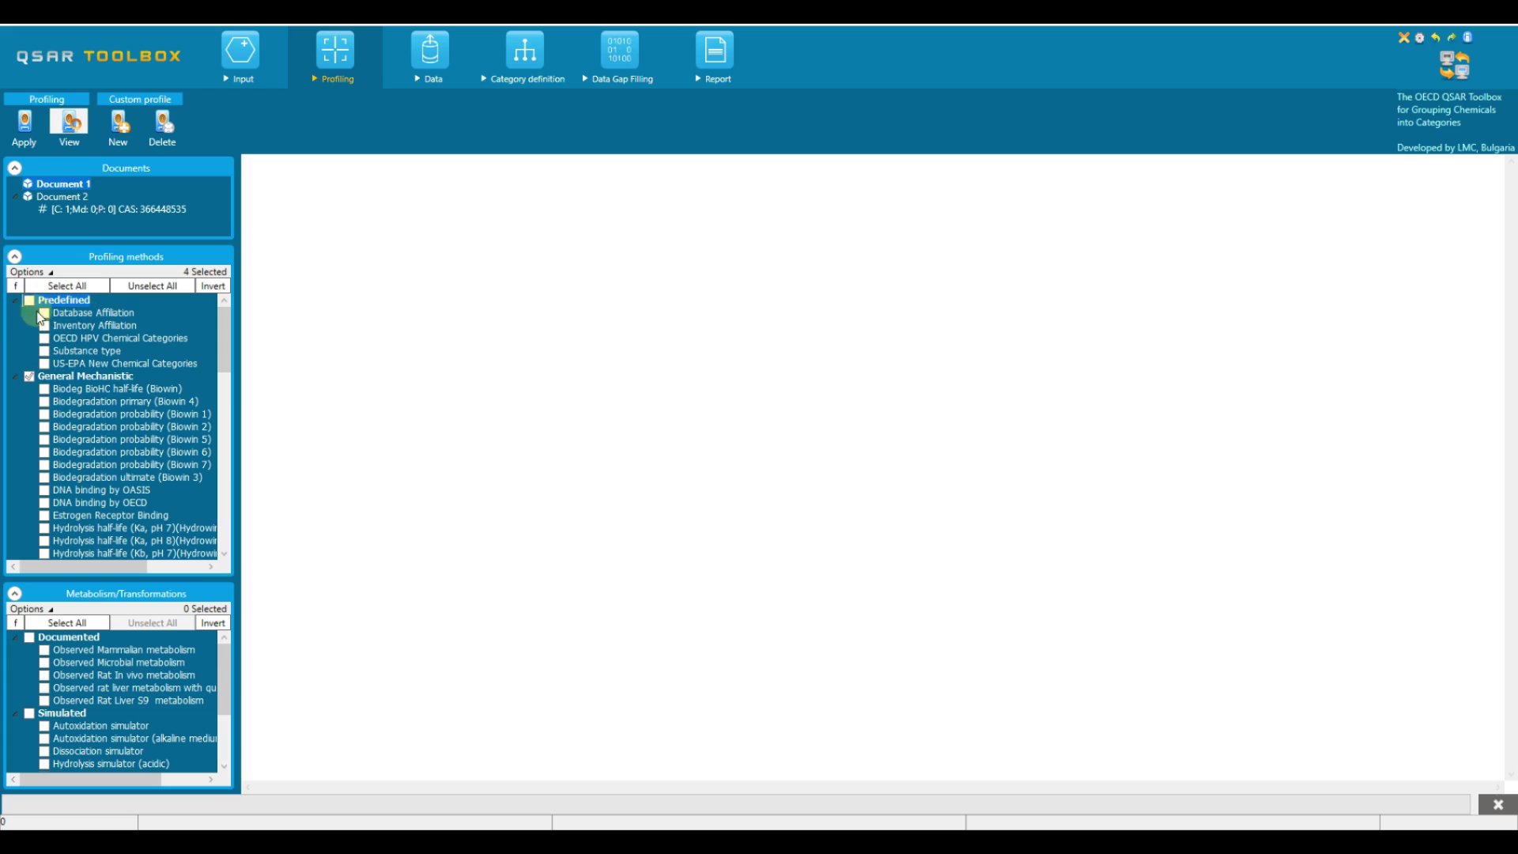
pyautogui.click(16, 305)
pyautogui.click(15, 305)
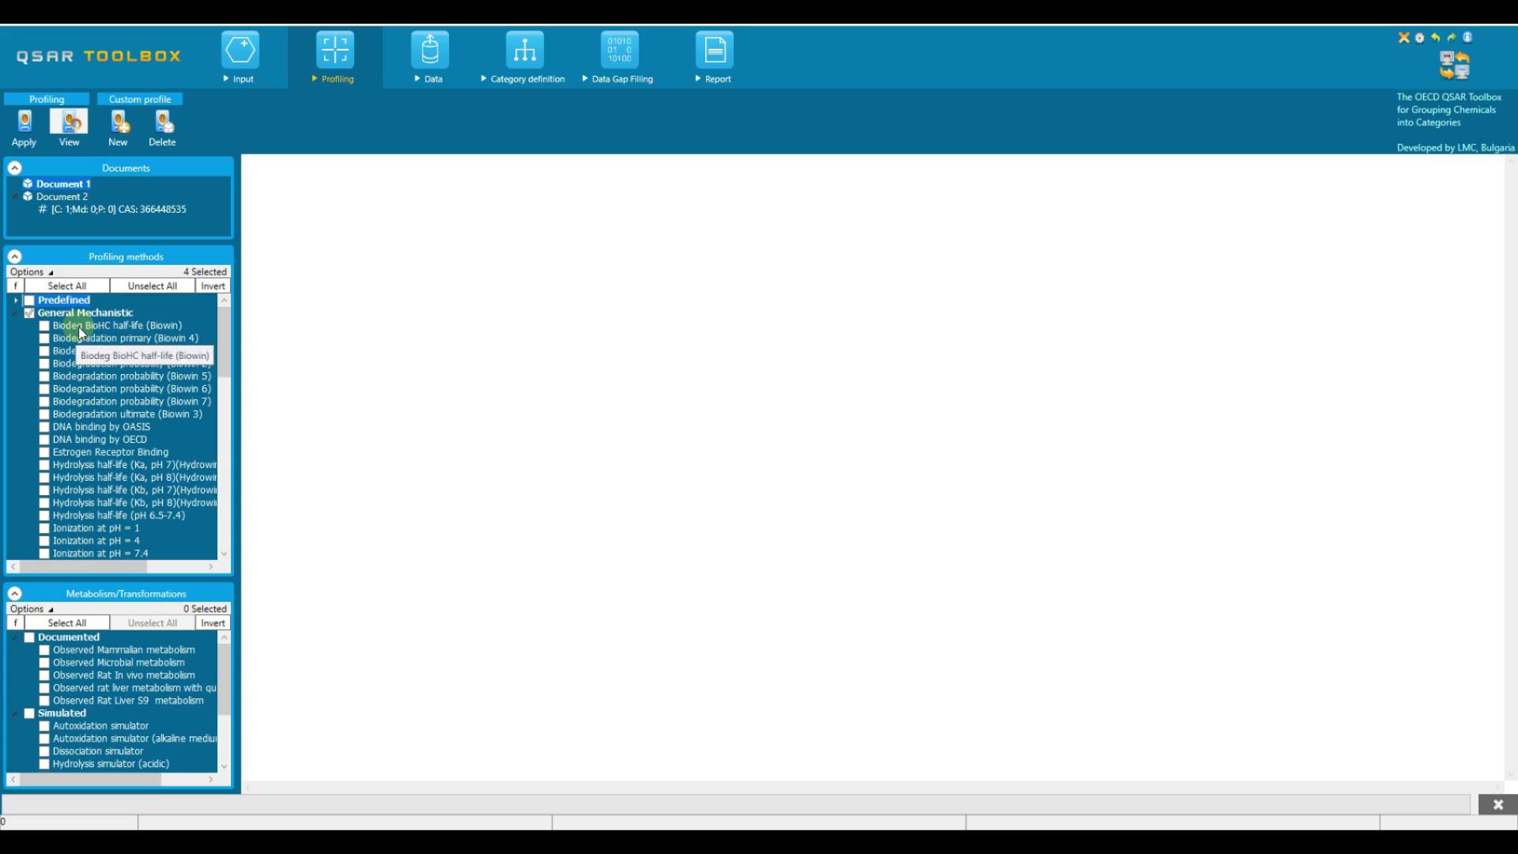
pyautogui.click(16, 314)
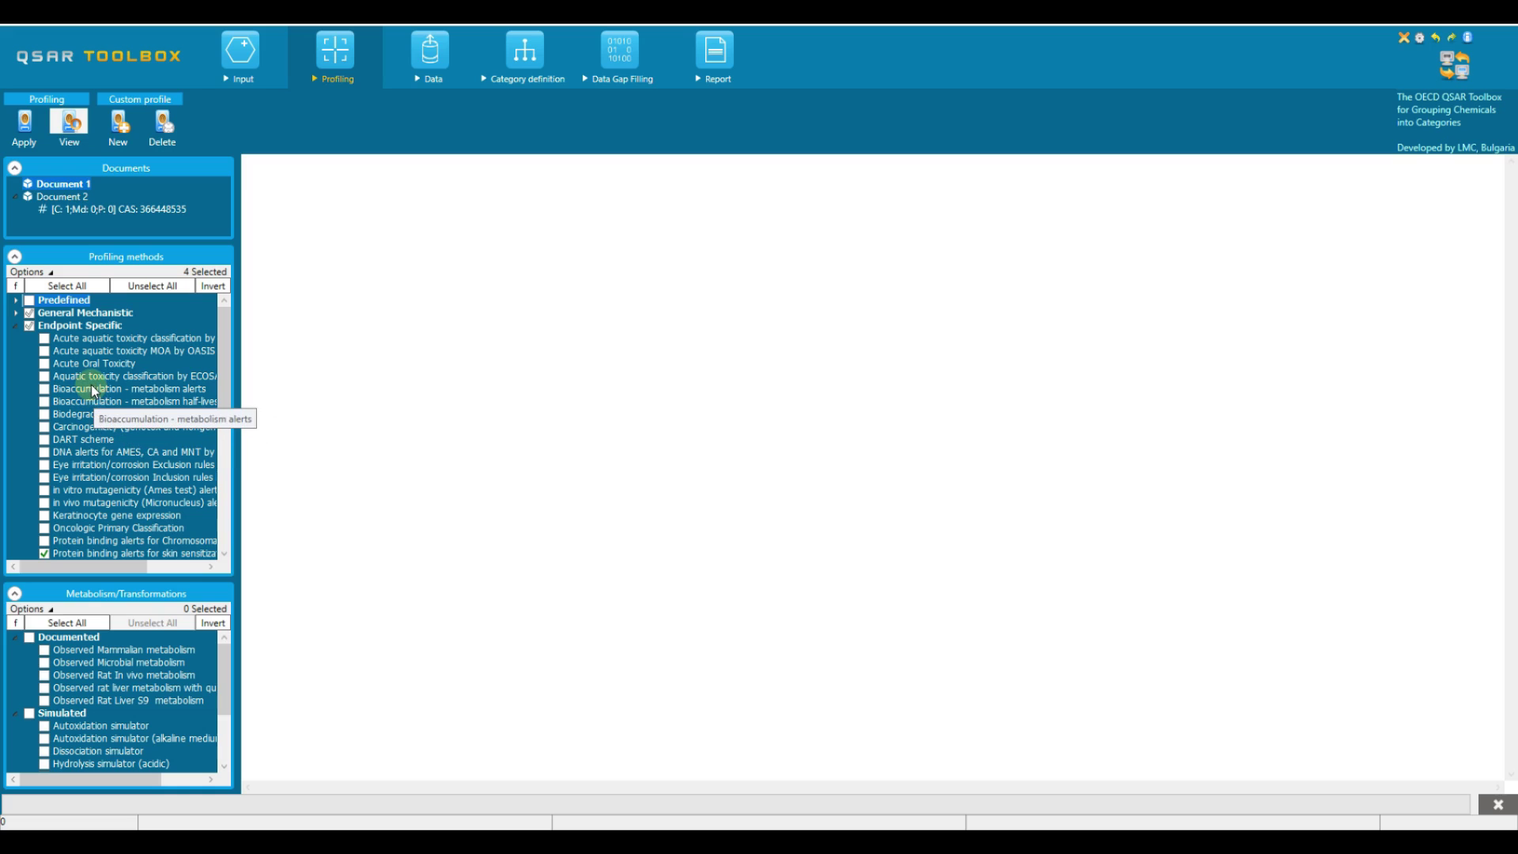
pyautogui.click(15, 326)
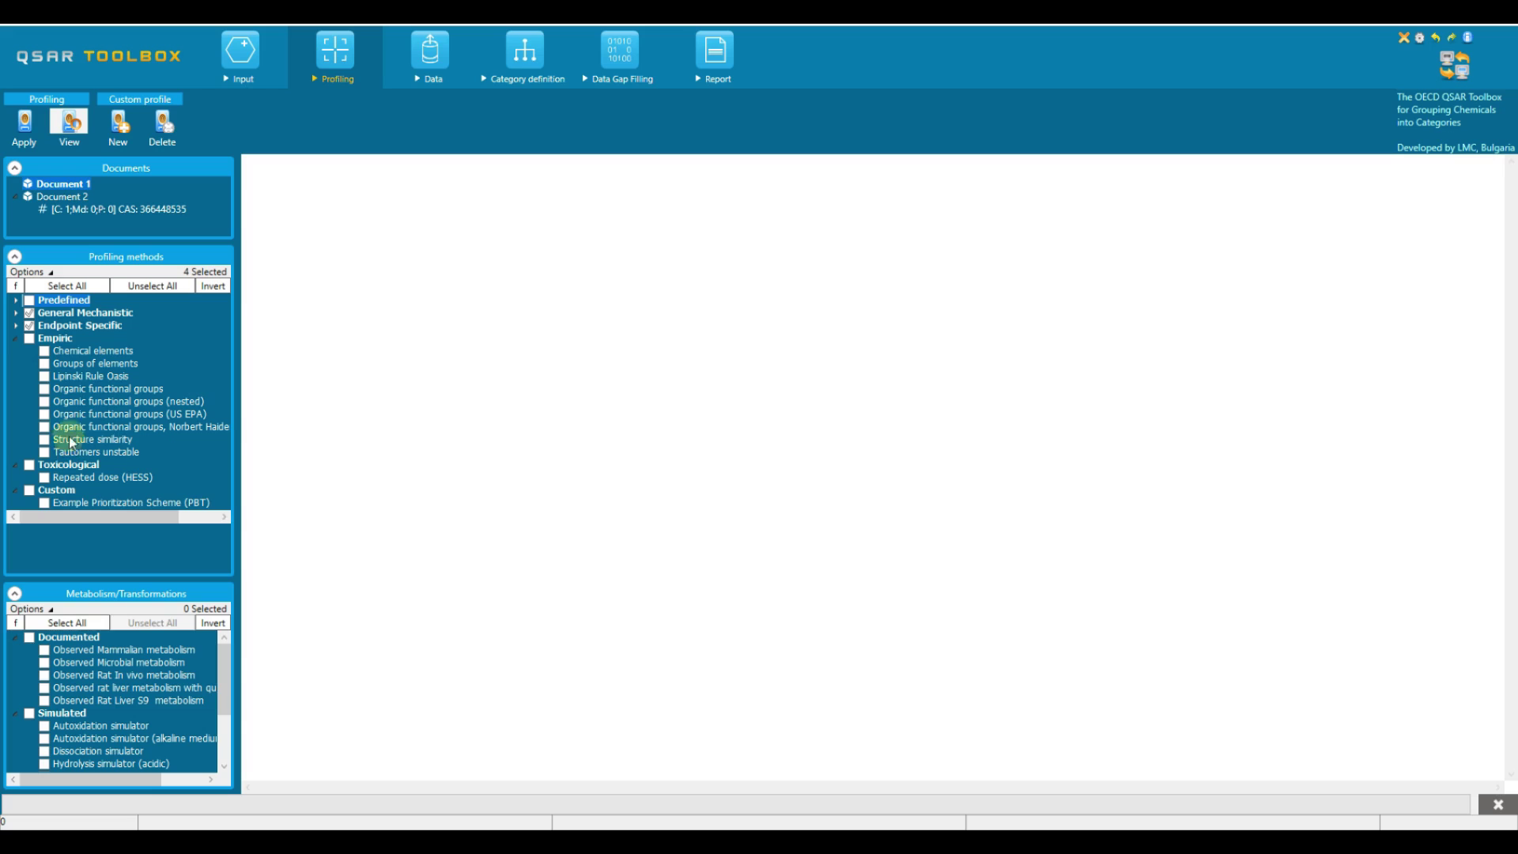
pyautogui.click(15, 338)
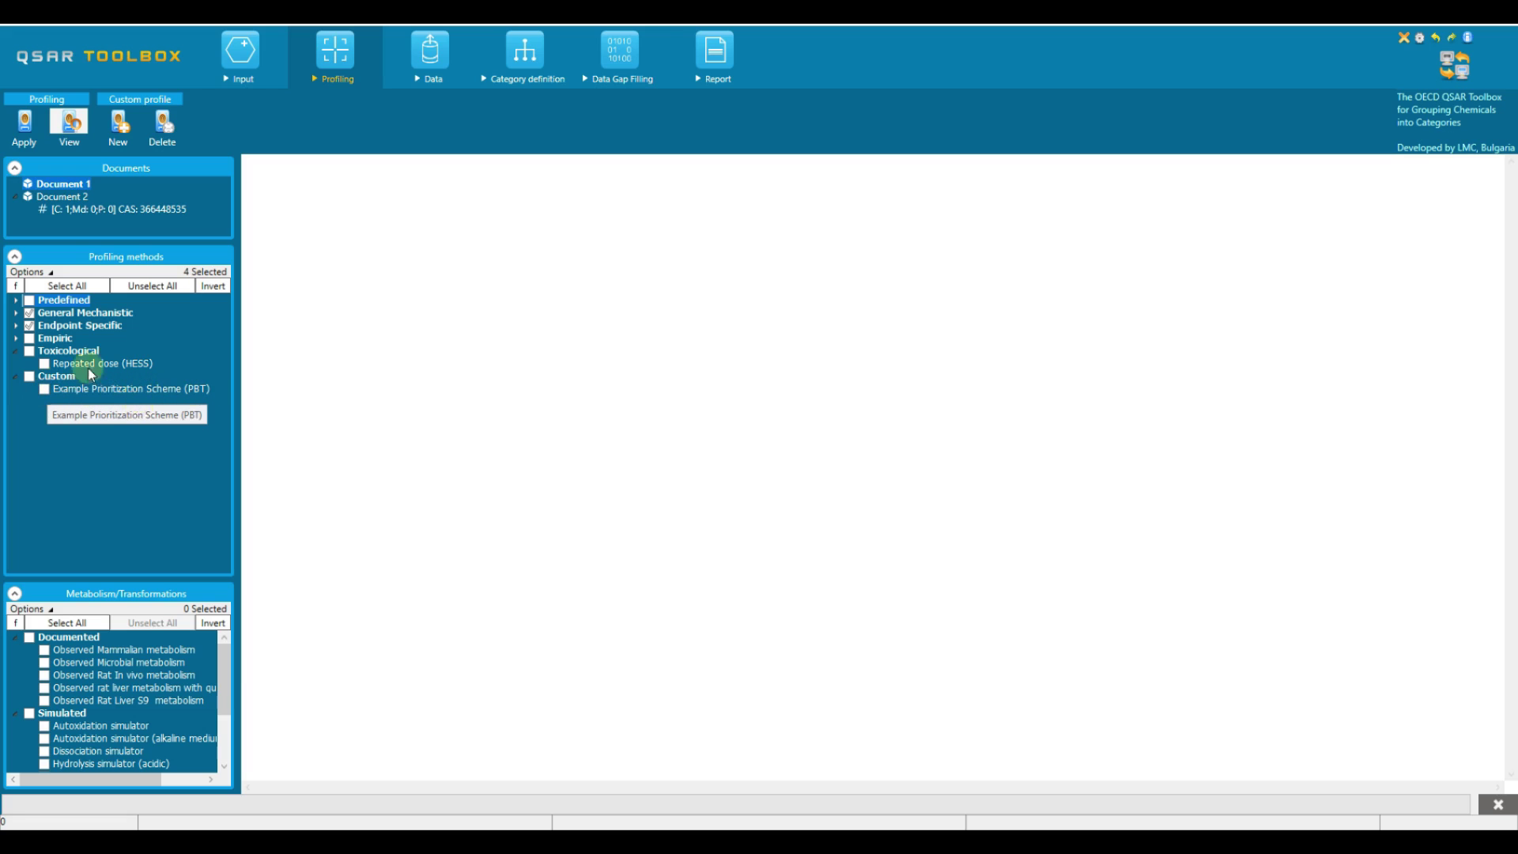
pyautogui.click(15, 300)
# Step: Show the About details for US-EPA New Chemical Categories, scrolled to its 66-category Details table
pyautogui.click(130, 363)
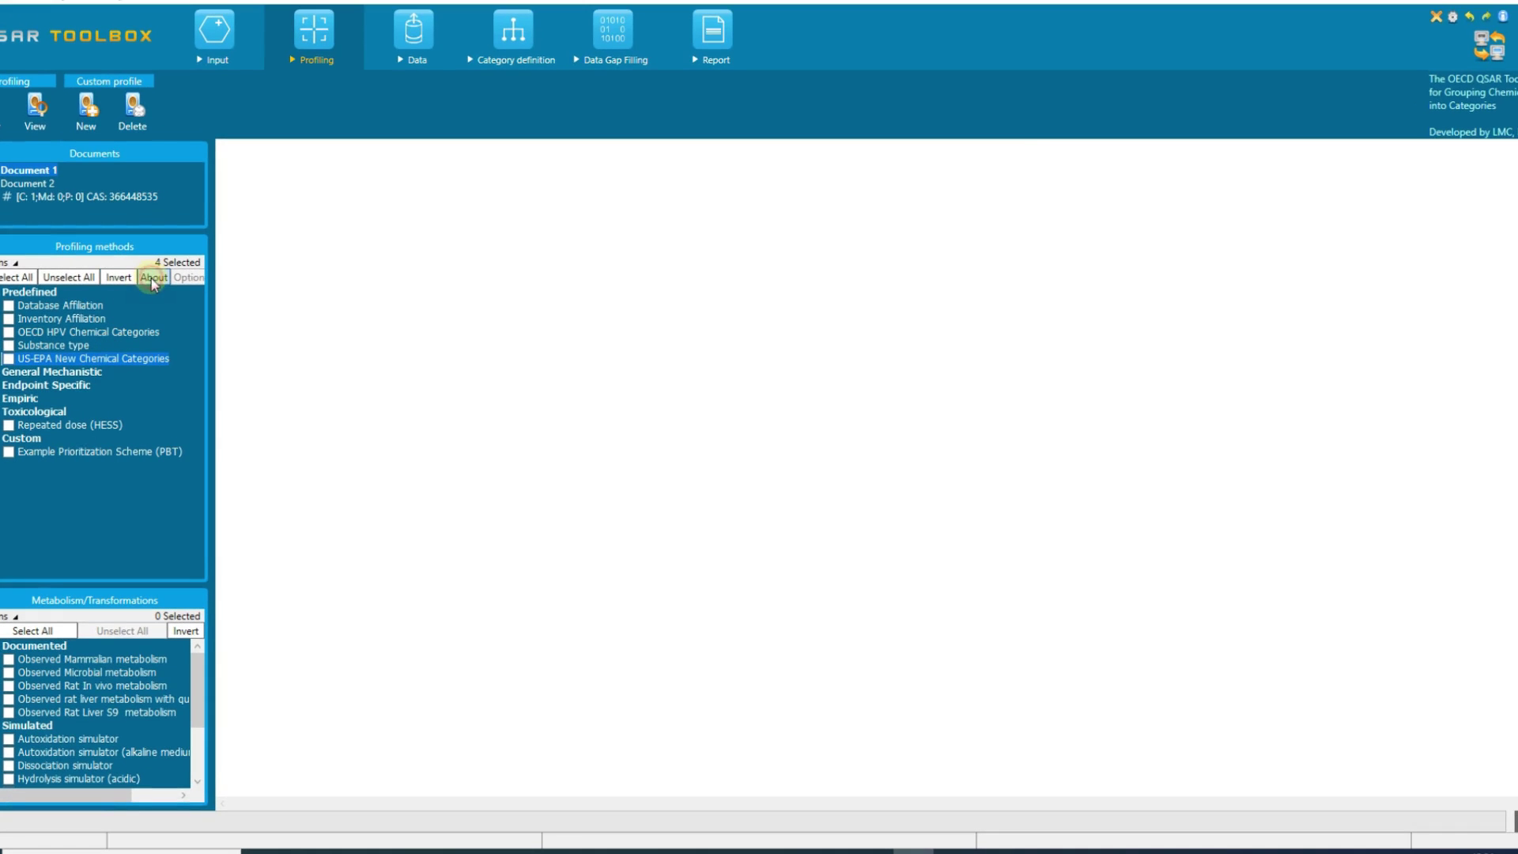
pyautogui.click(153, 278)
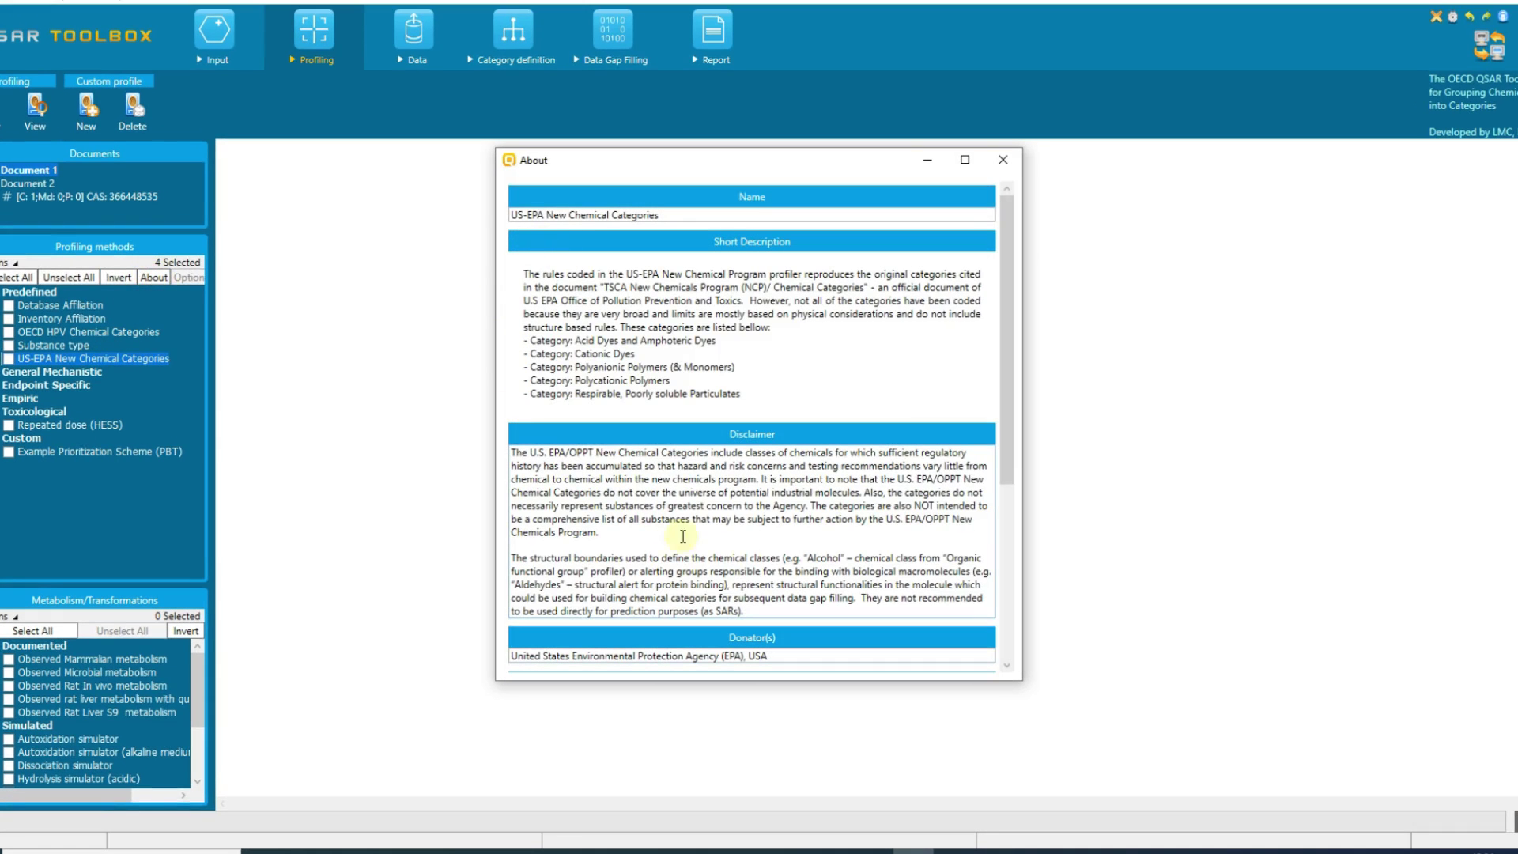
pyautogui.moveTo(1005, 340); pyautogui.dragTo(1009, 534)
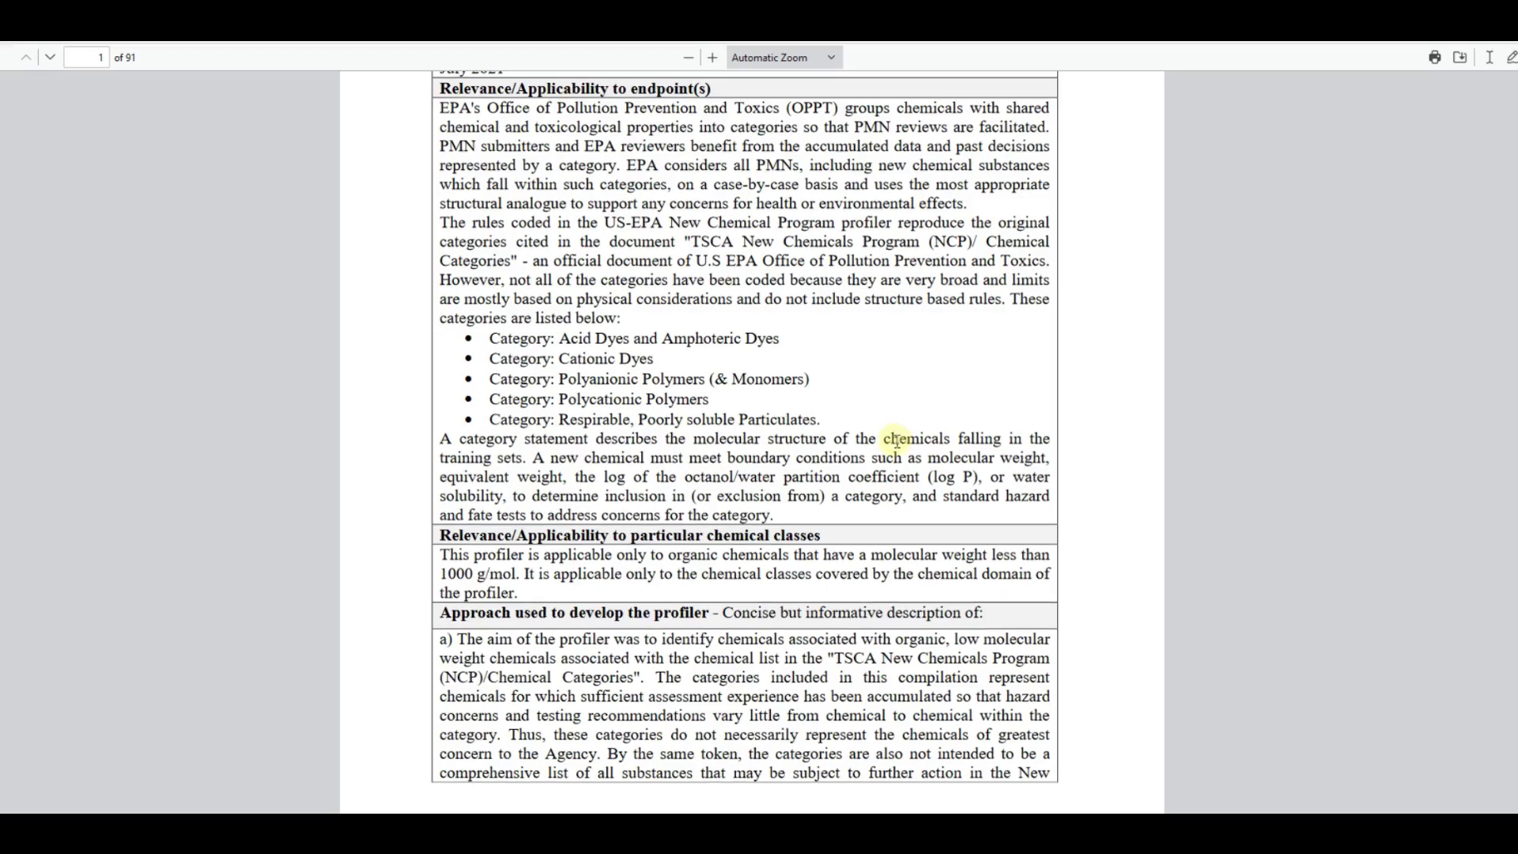
# Step: Scroll the profiler's 91-page PDF documentation to page 3, where the alerts table ends
pyautogui.scroll(-15, 897, 436)
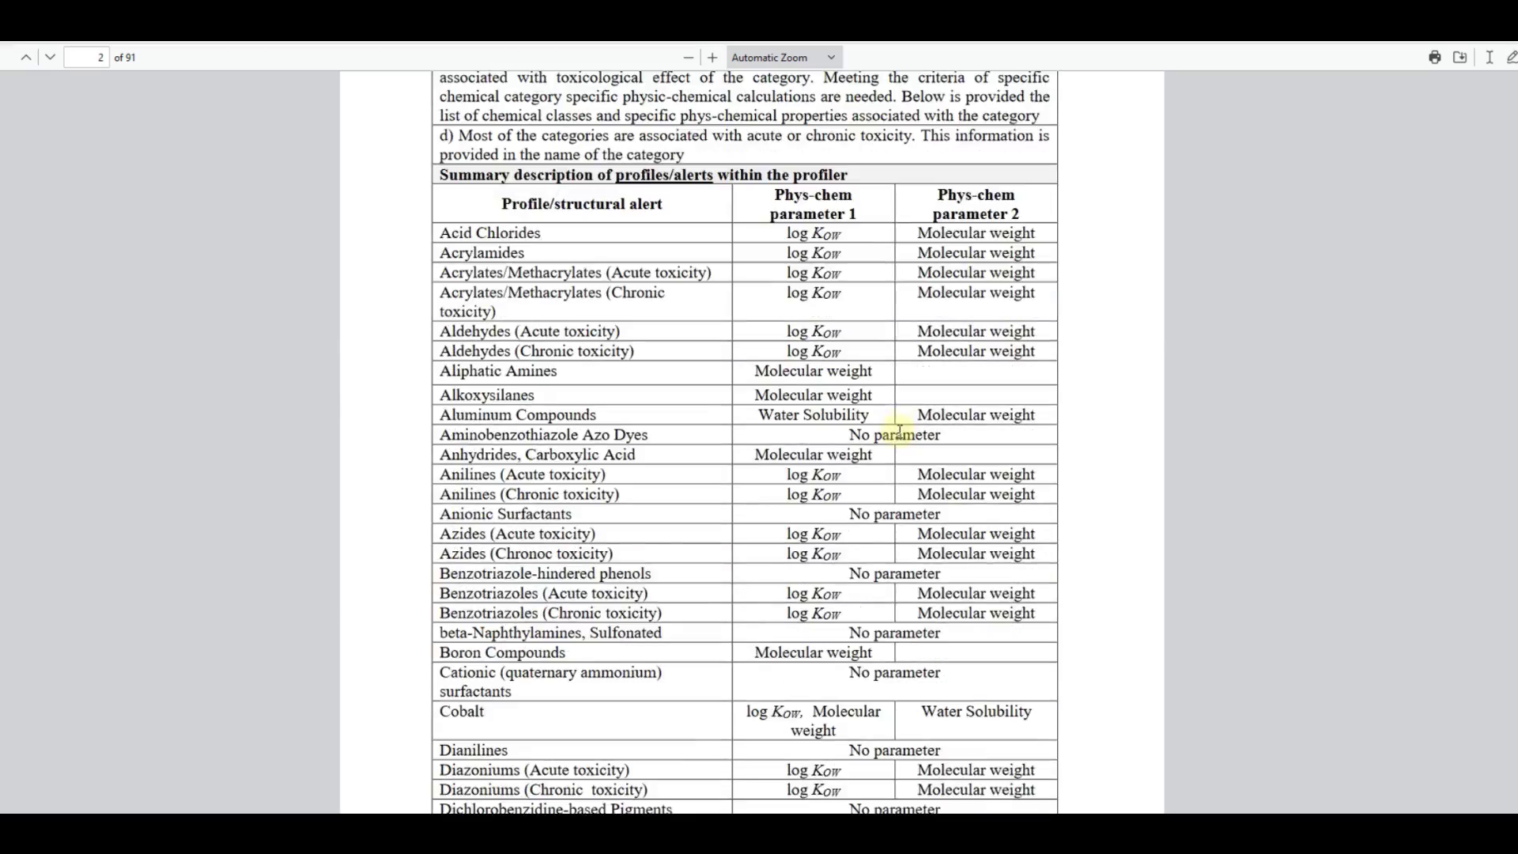
pyautogui.scroll(-12, 905, 440)
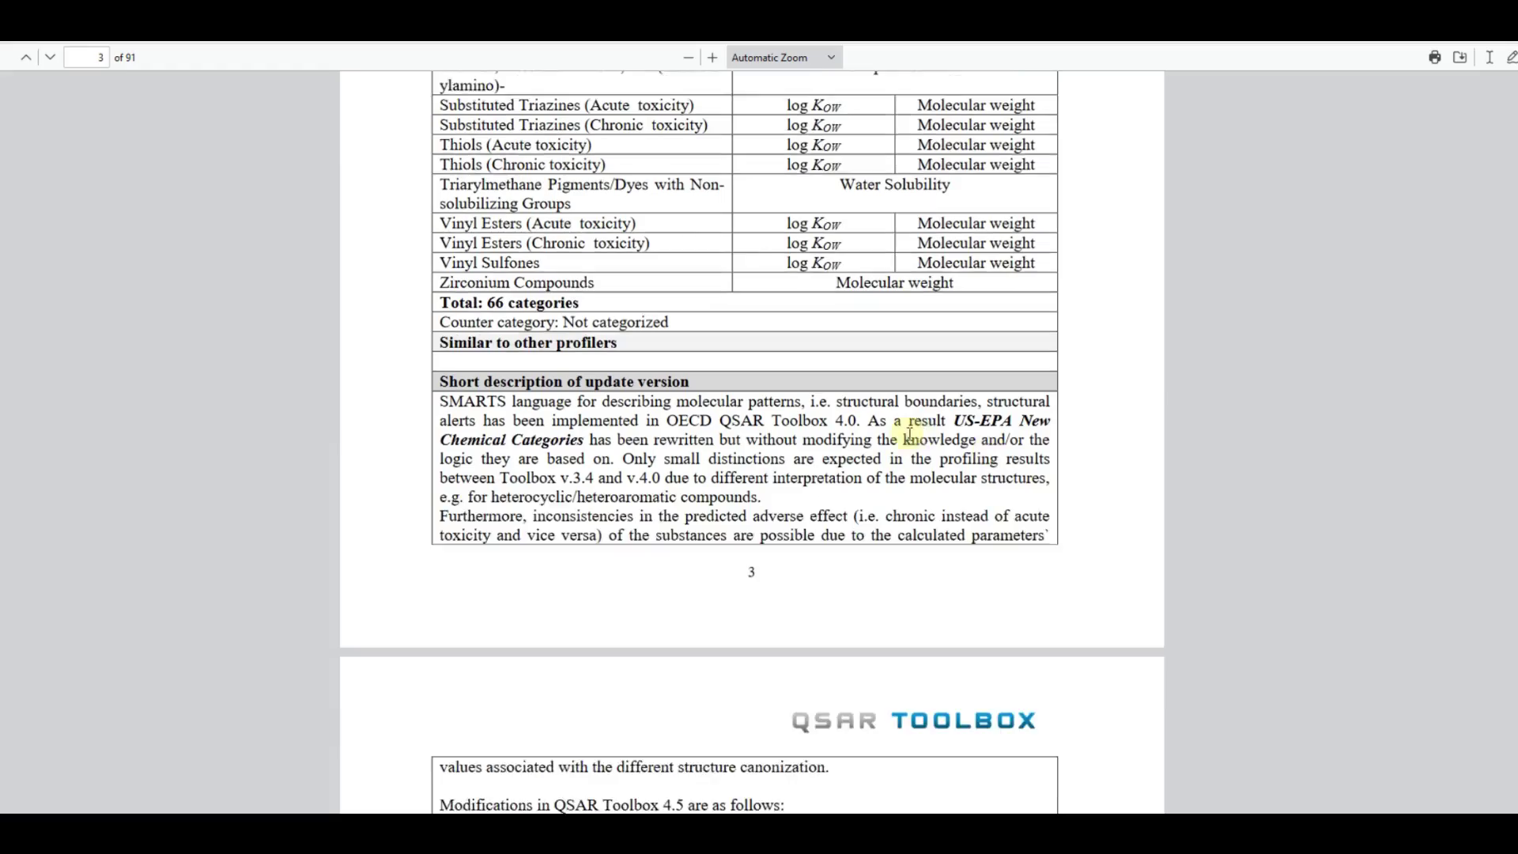
pyautogui.scroll(-20, 752, 443)
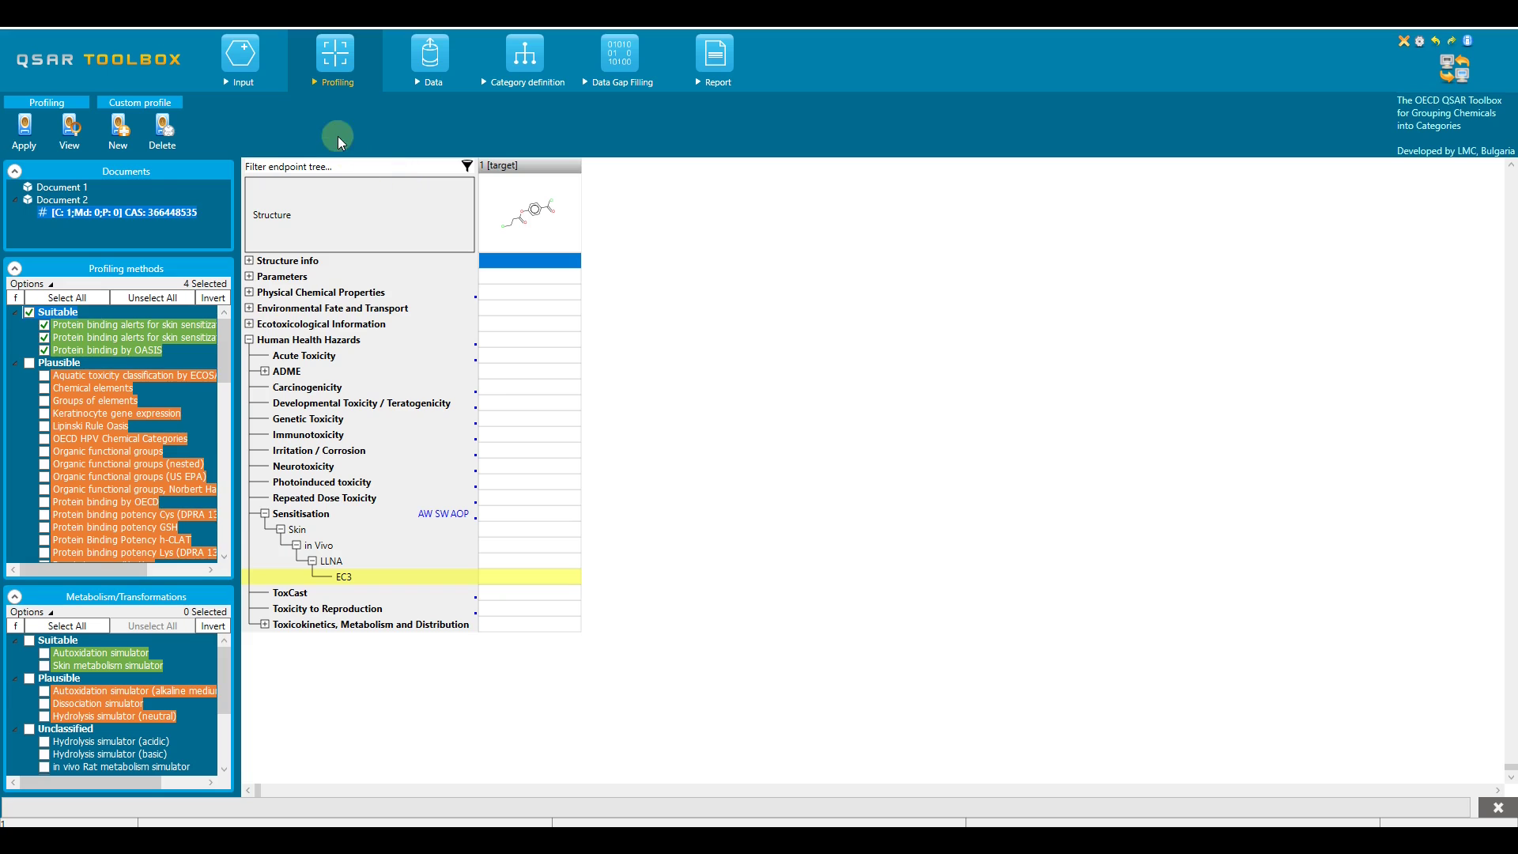
# Step: Return to the Toolbox and enlarge the profiler list showing Suitable, Plausible and Unclassified groups for LLNA EC3
pyautogui.click(536, 235)
pyautogui.click(340, 135)
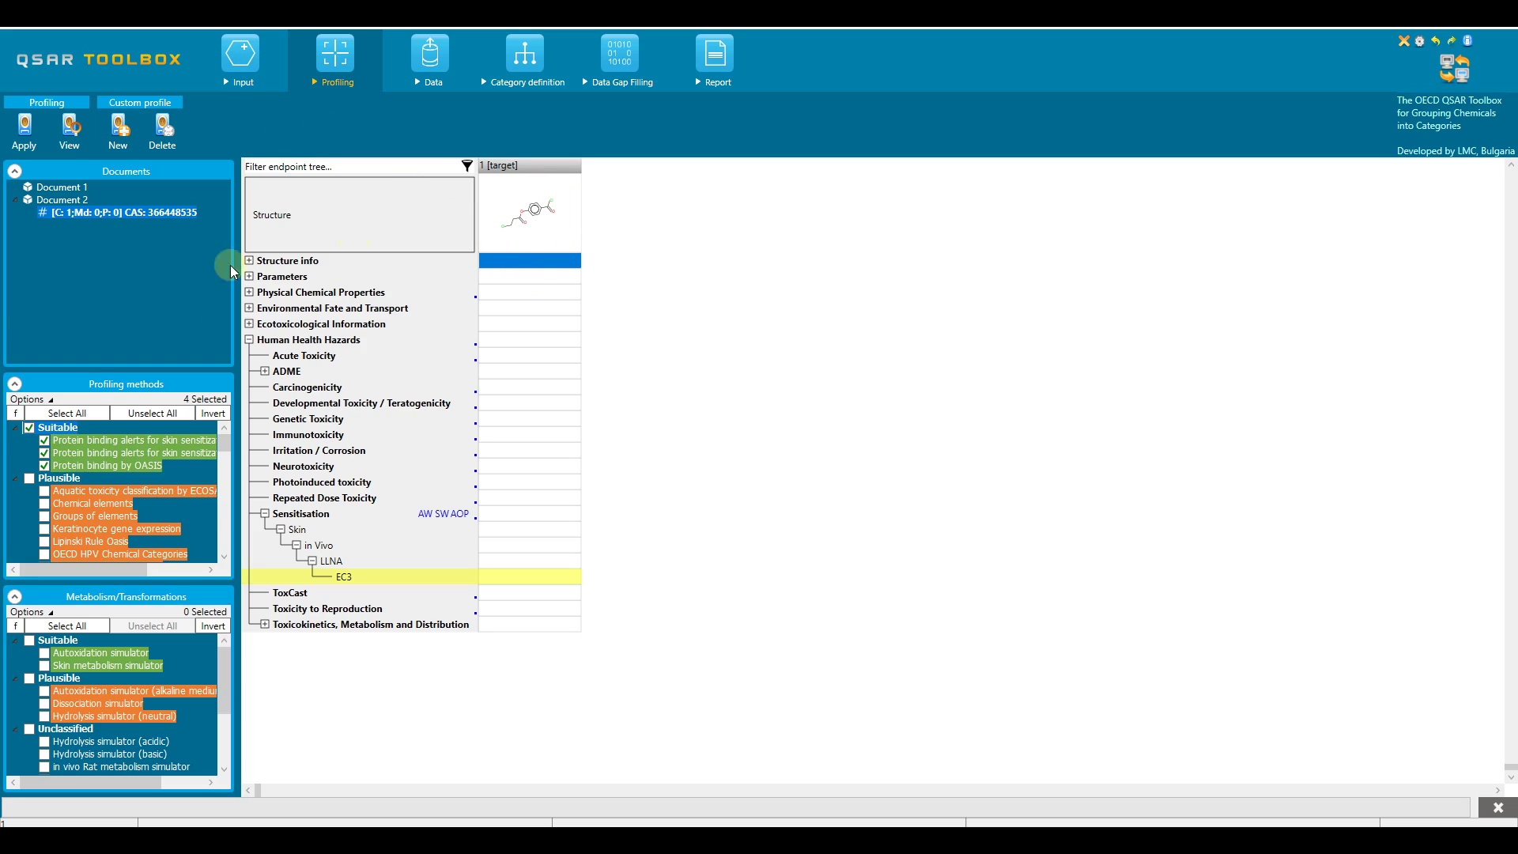
pyautogui.click(197, 363)
pyautogui.moveTo(172, 368); pyautogui.dragTo(163, 254)
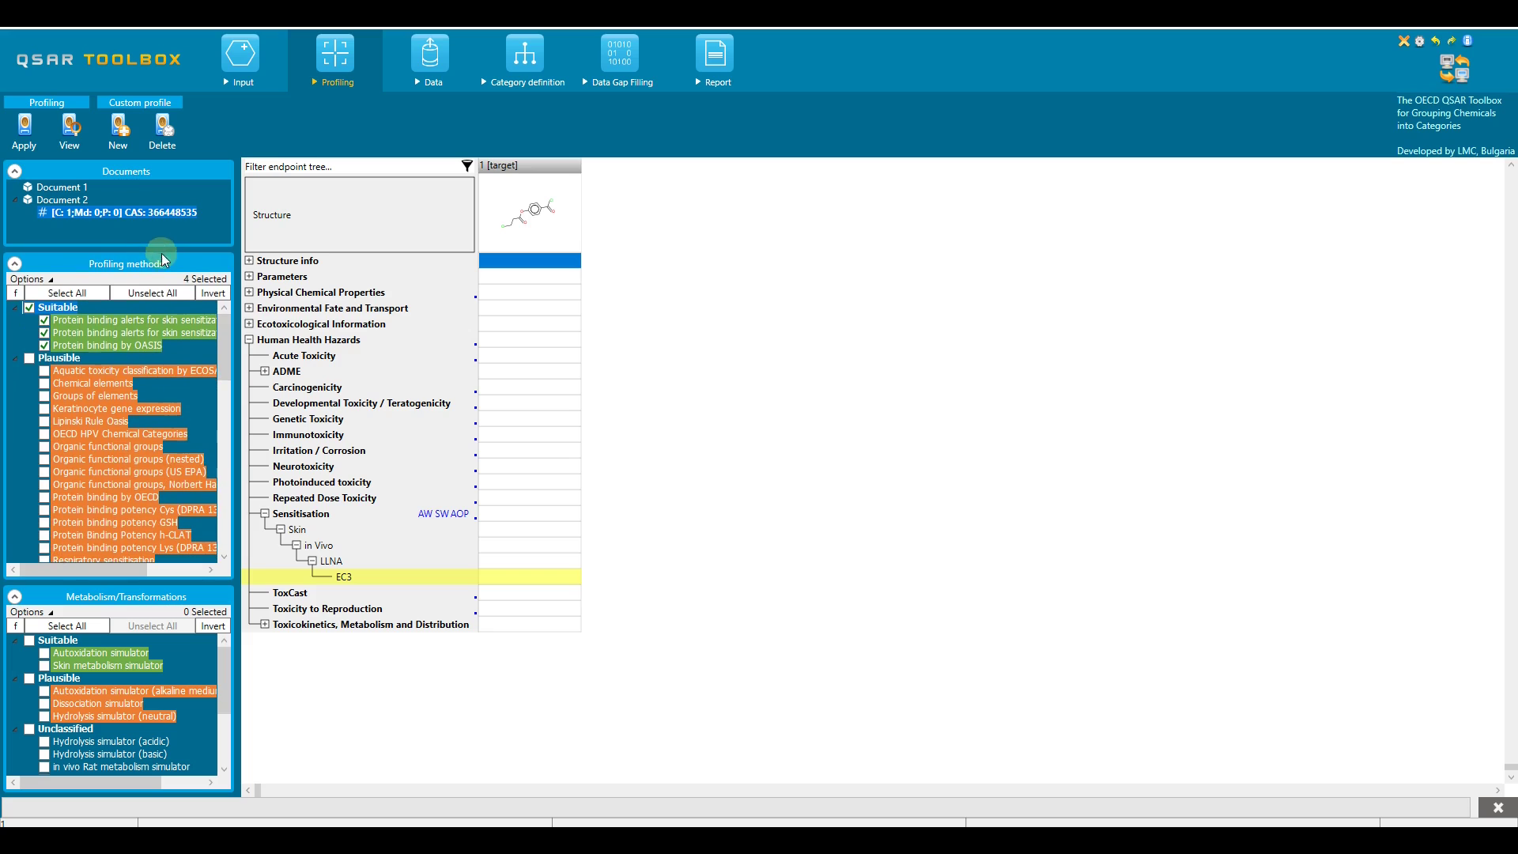
pyautogui.click(117, 264)
pyautogui.moveTo(223, 370); pyautogui.dragTo(221, 444)
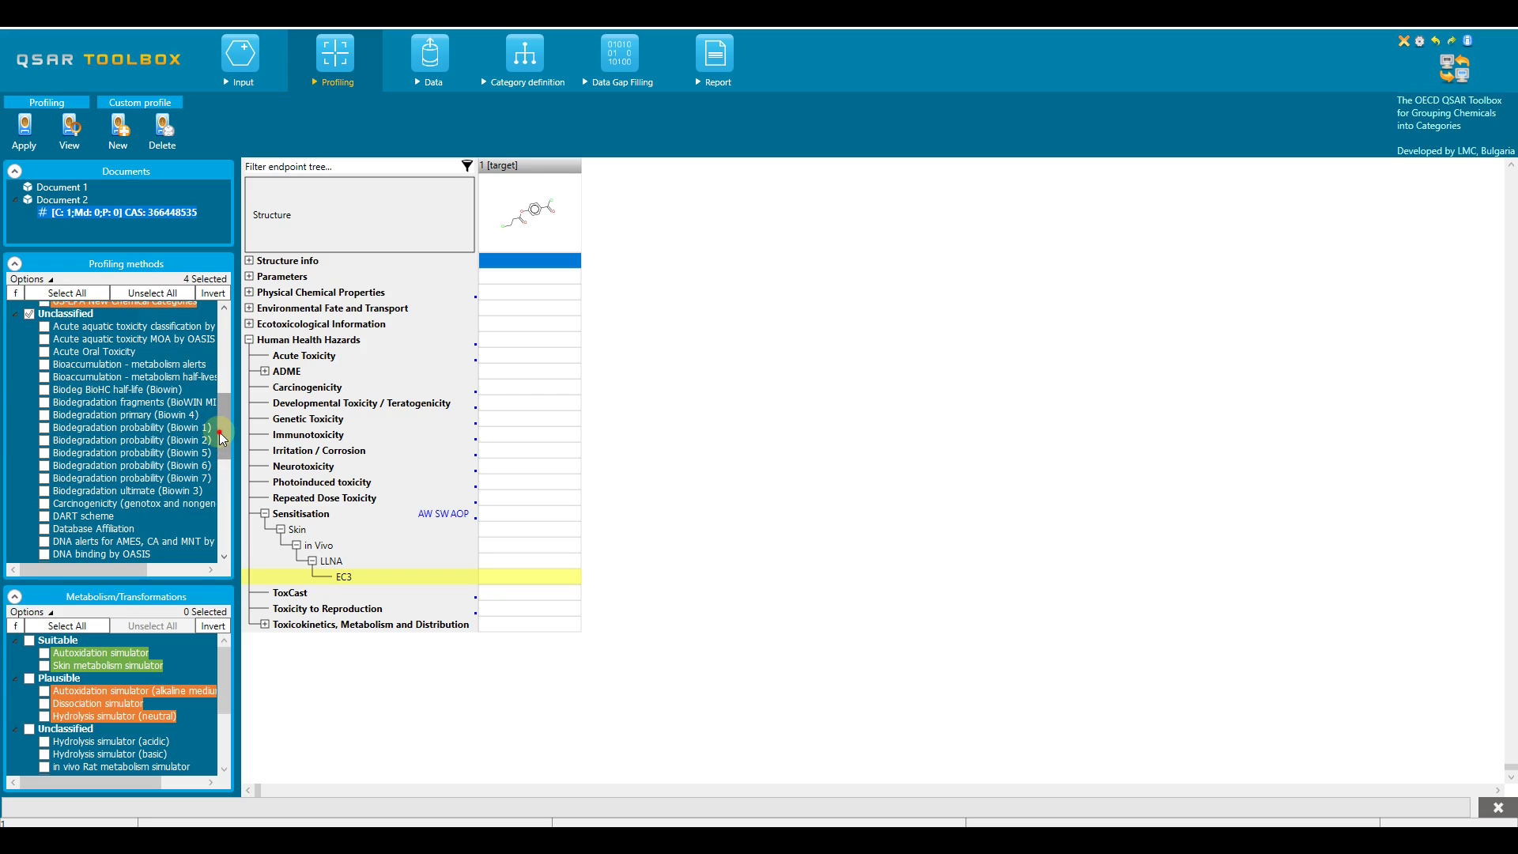
# Step: Apply the three Suitable skin-sensitisation profilers to the target and widen the endpoint tree column
pyautogui.moveTo(222, 438); pyautogui.dragTo(221, 340)
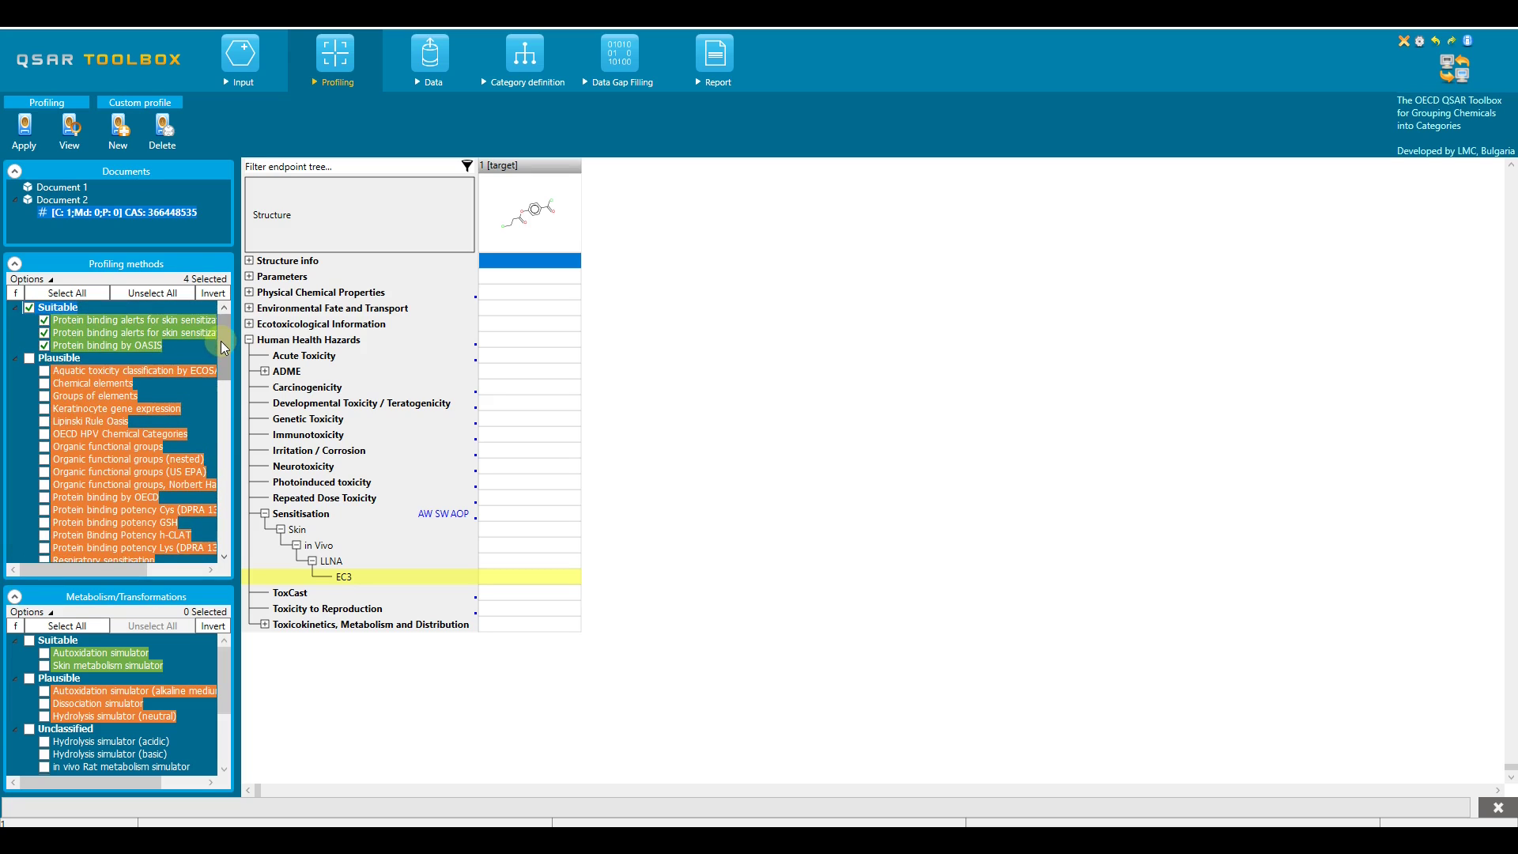
pyautogui.click(29, 308)
pyautogui.click(23, 140)
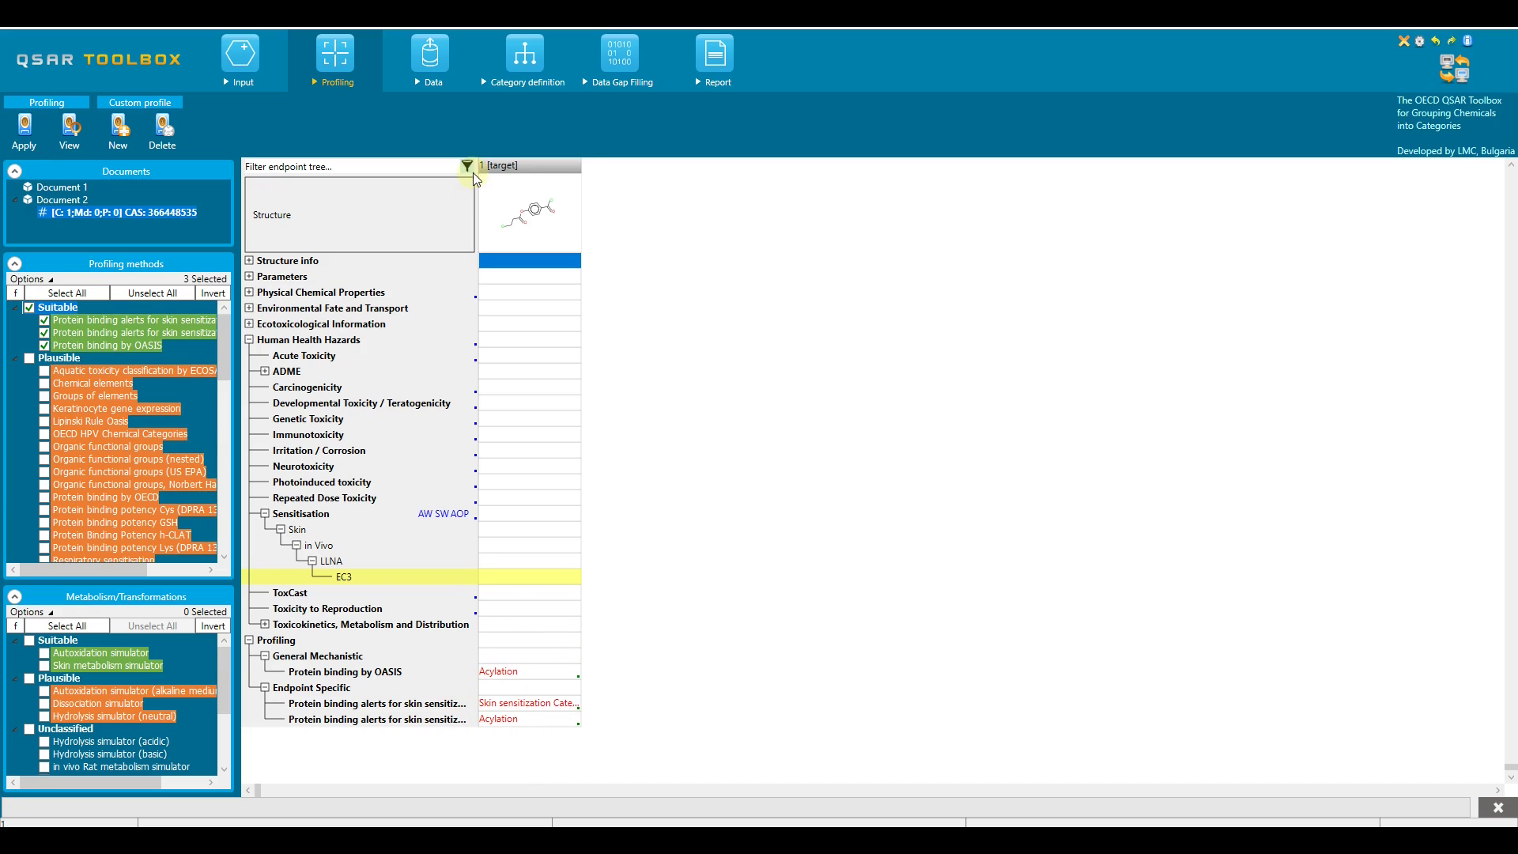
pyautogui.moveTo(480, 166); pyautogui.dragTo(619, 186)
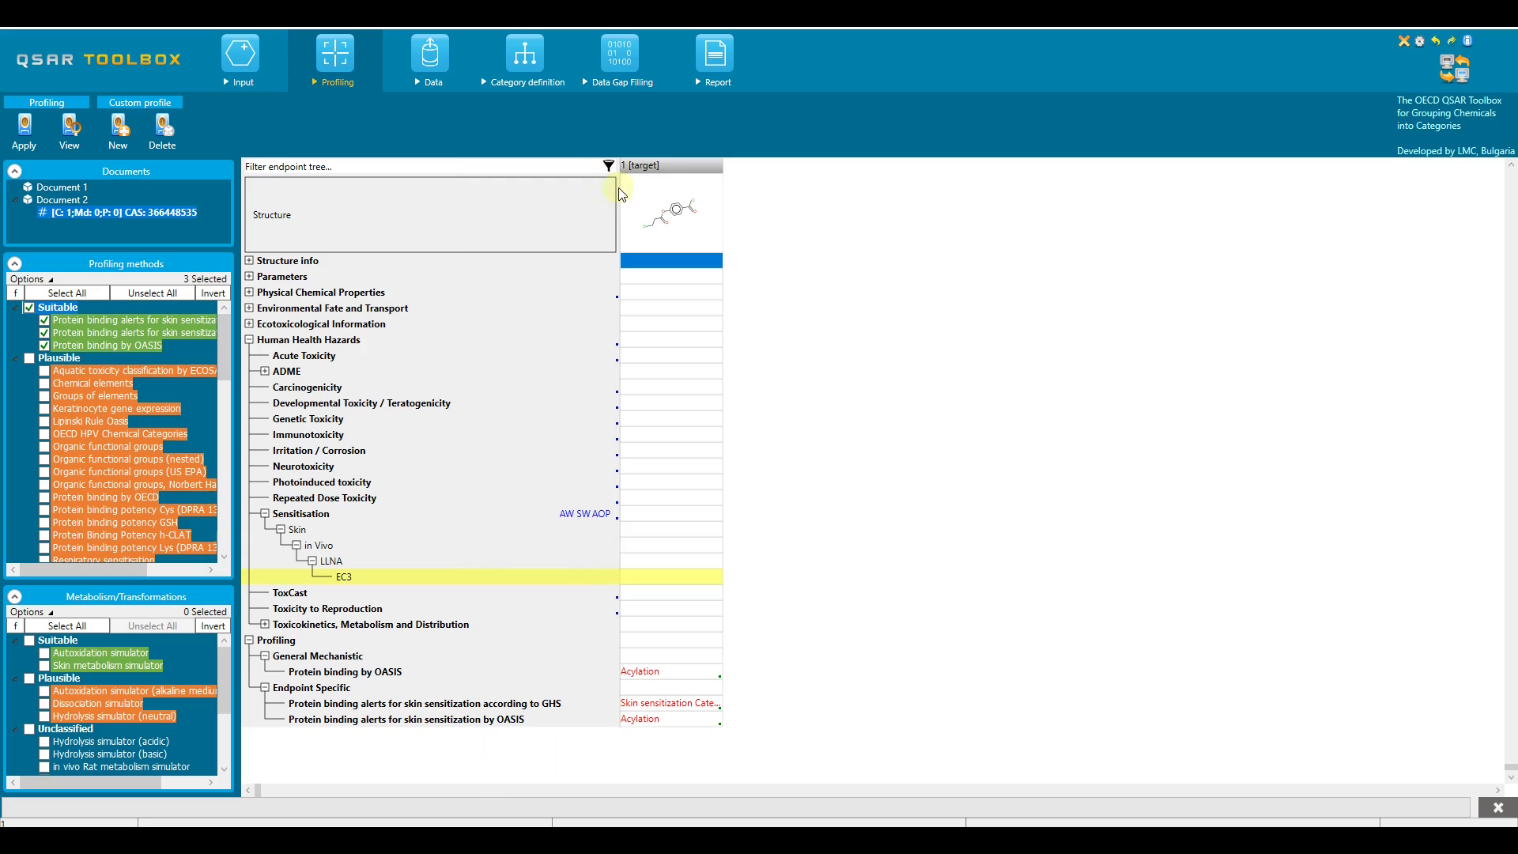
# Step: Explain the OASIS skin-sensitisation Acylation result and open details of its Alkyl halides alert
pyautogui.doubleClick(647, 719)
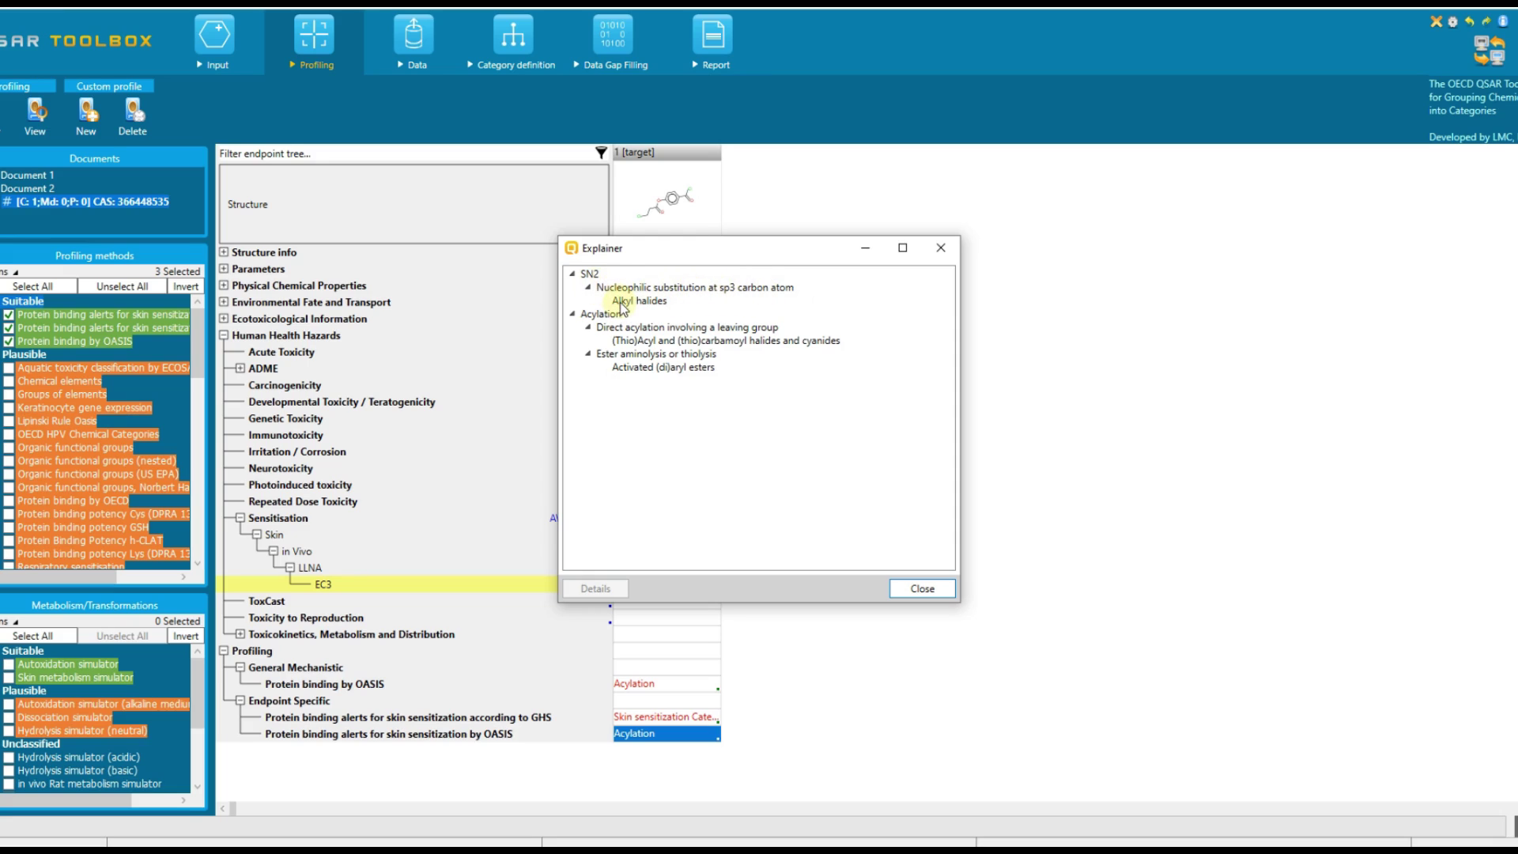
pyautogui.click(652, 301)
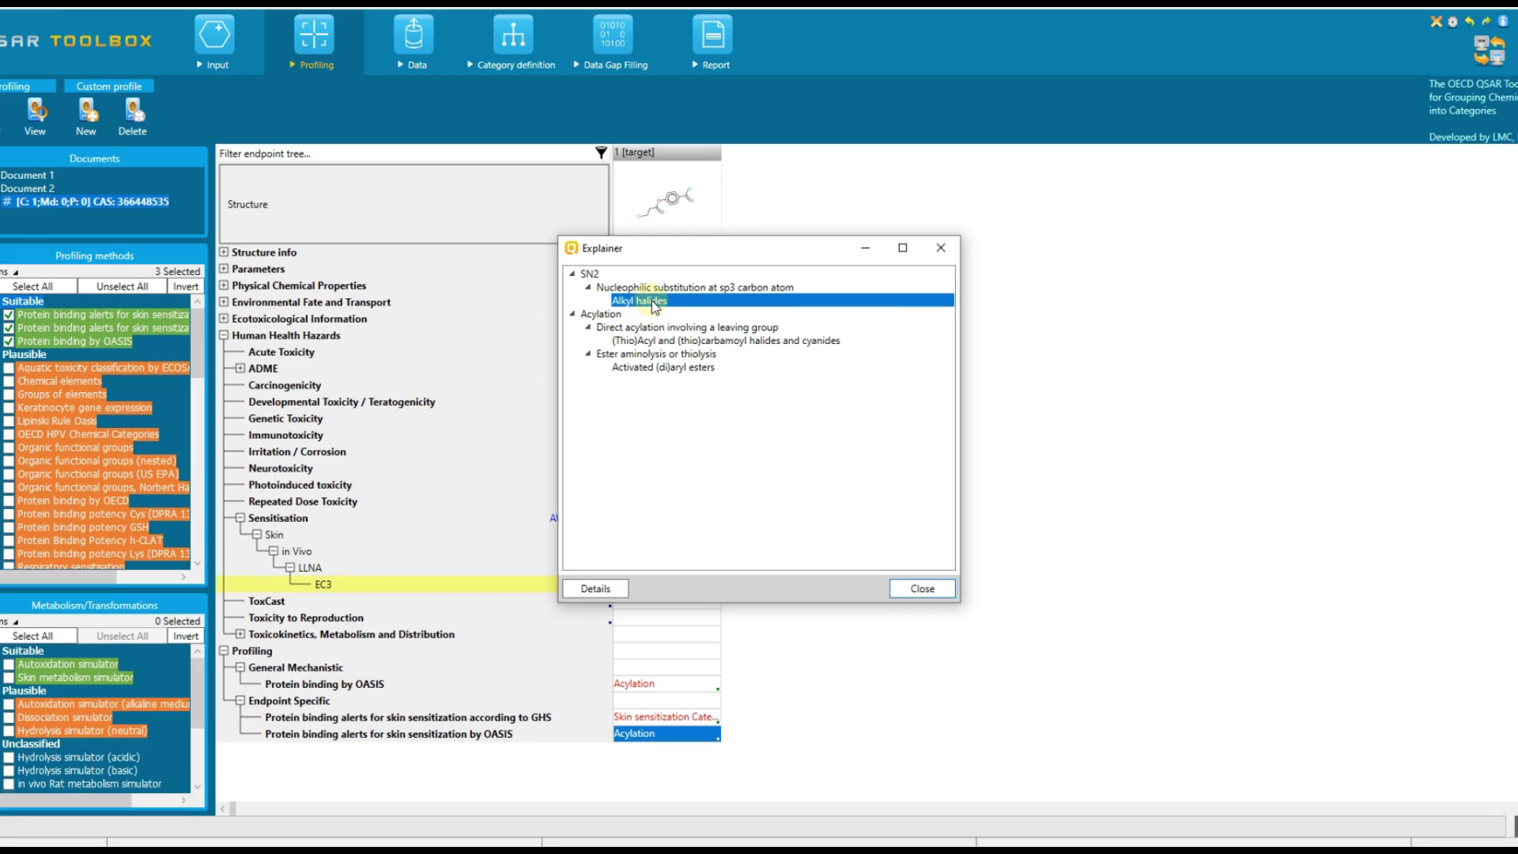
pyautogui.click(605, 590)
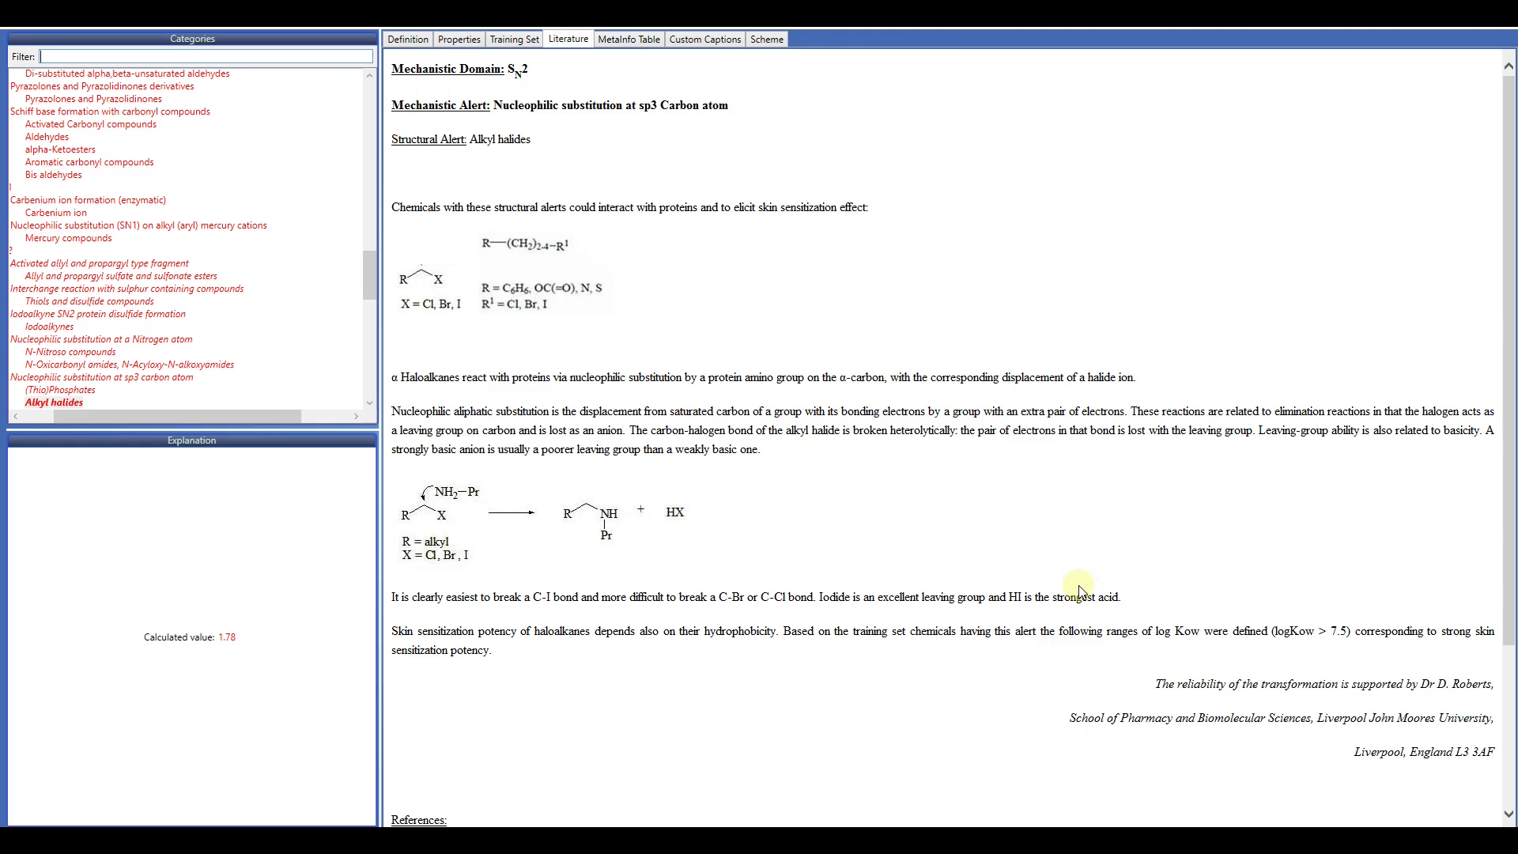
# Step: Review the Alkyl halides literature, then show its 25-chemical training set with representative LLNA data
pyautogui.scroll(-2, 1506, 444)
pyautogui.scroll(-3, 1506, 444)
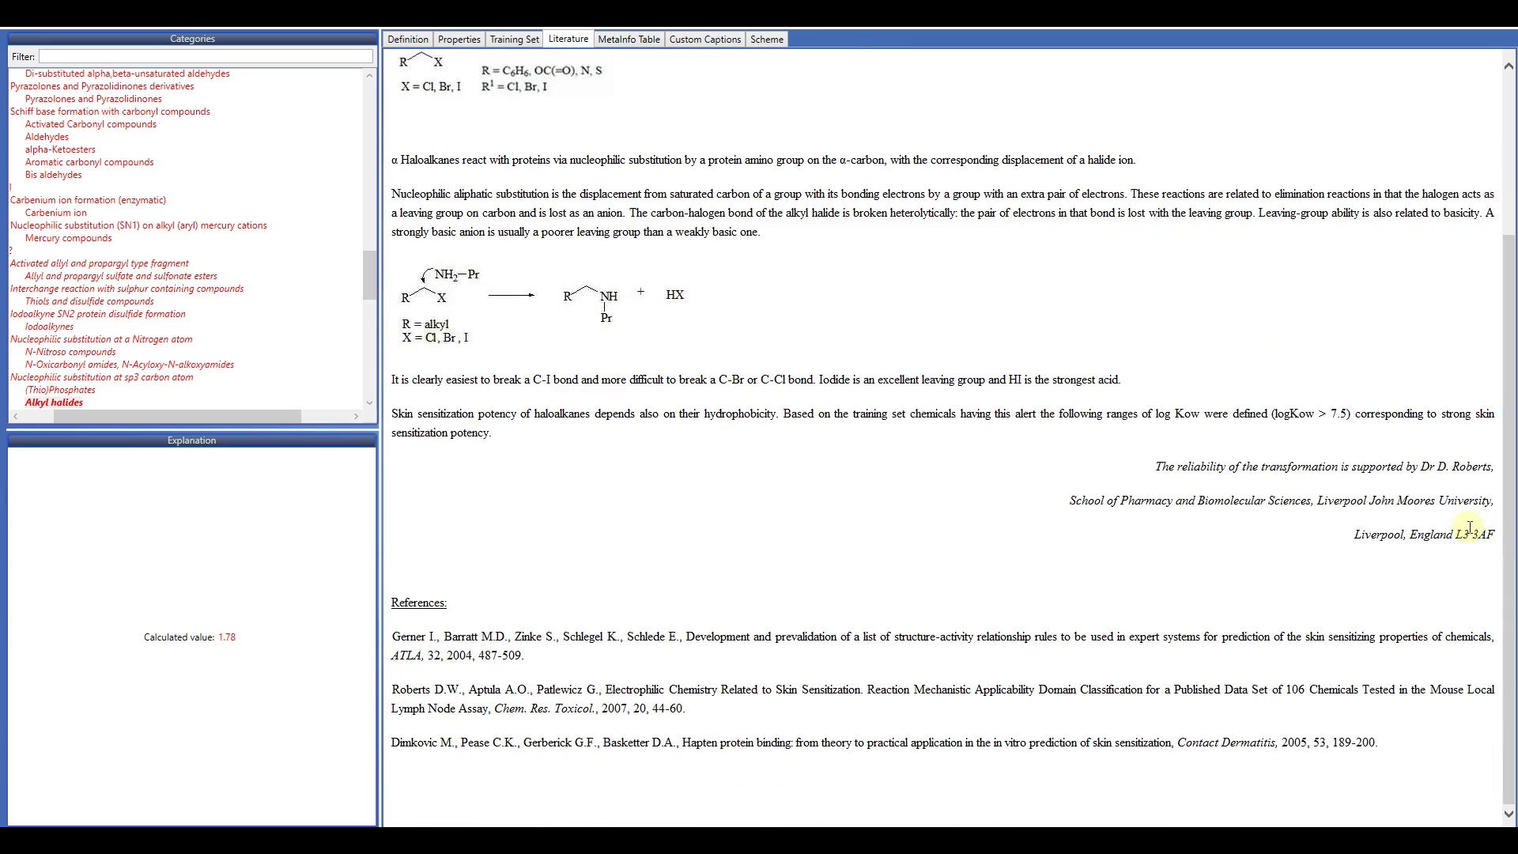
pyautogui.scroll(8, 1510, 518)
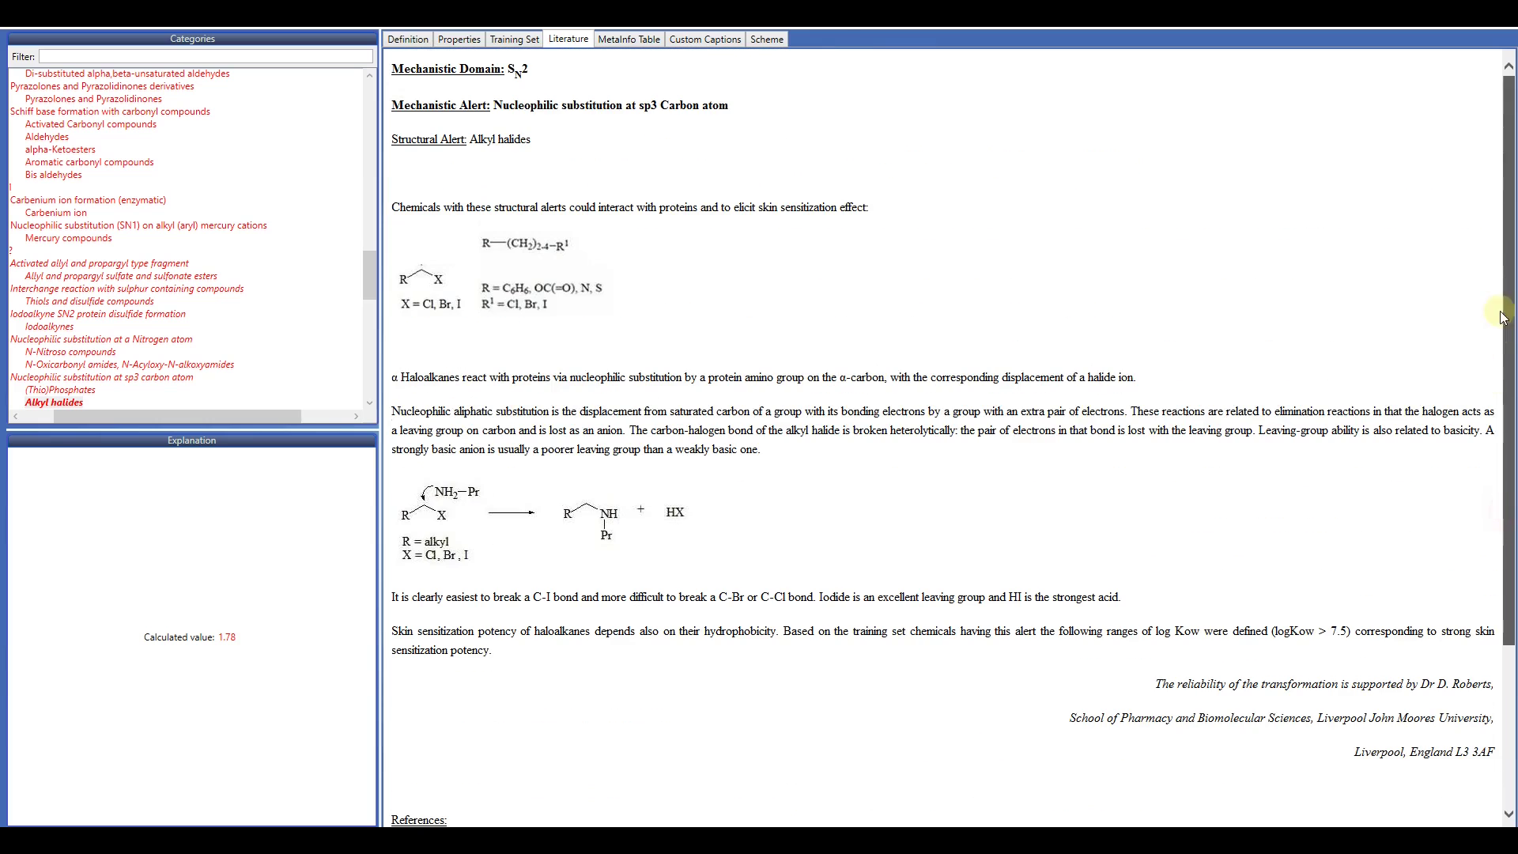
pyautogui.click(517, 42)
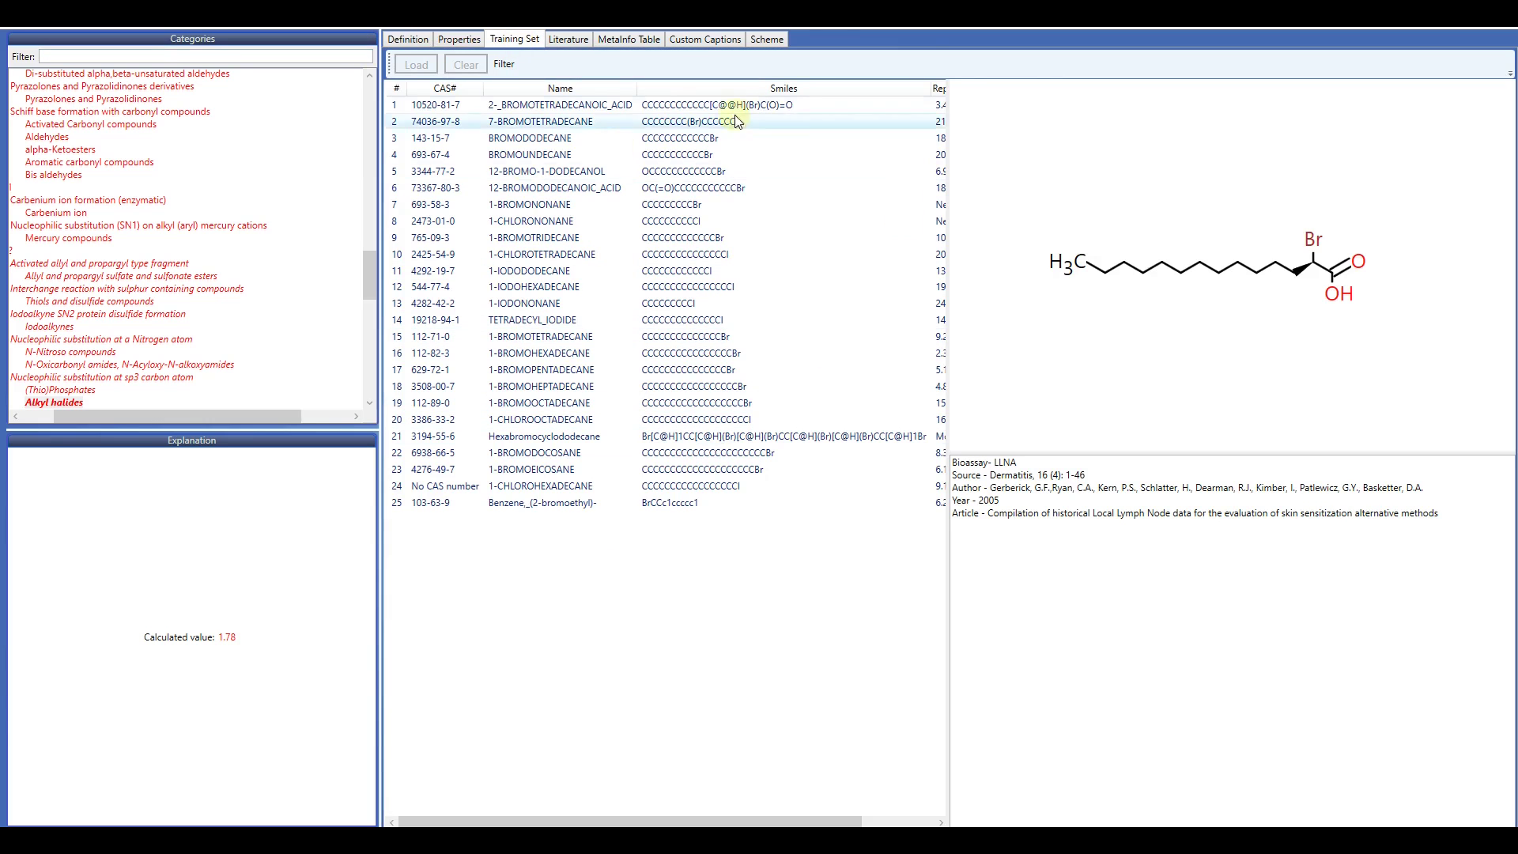
pyautogui.moveTo(931, 88); pyautogui.dragTo(808, 89)
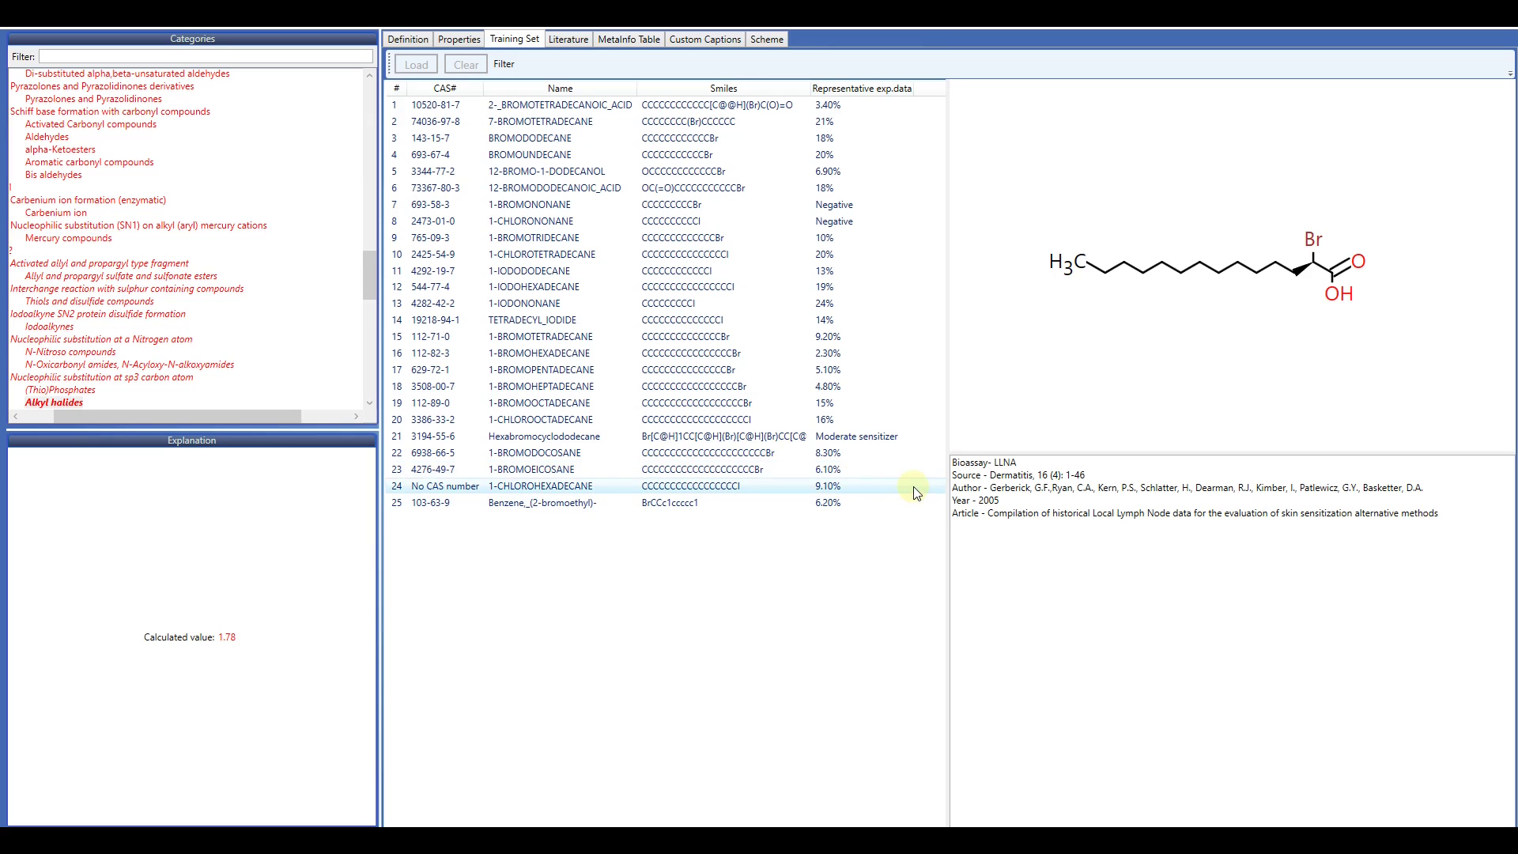
# Step: Inspect the Alkyl halides category definition tree, checking the queries of nodes 1 to 4
pyautogui.click(409, 39)
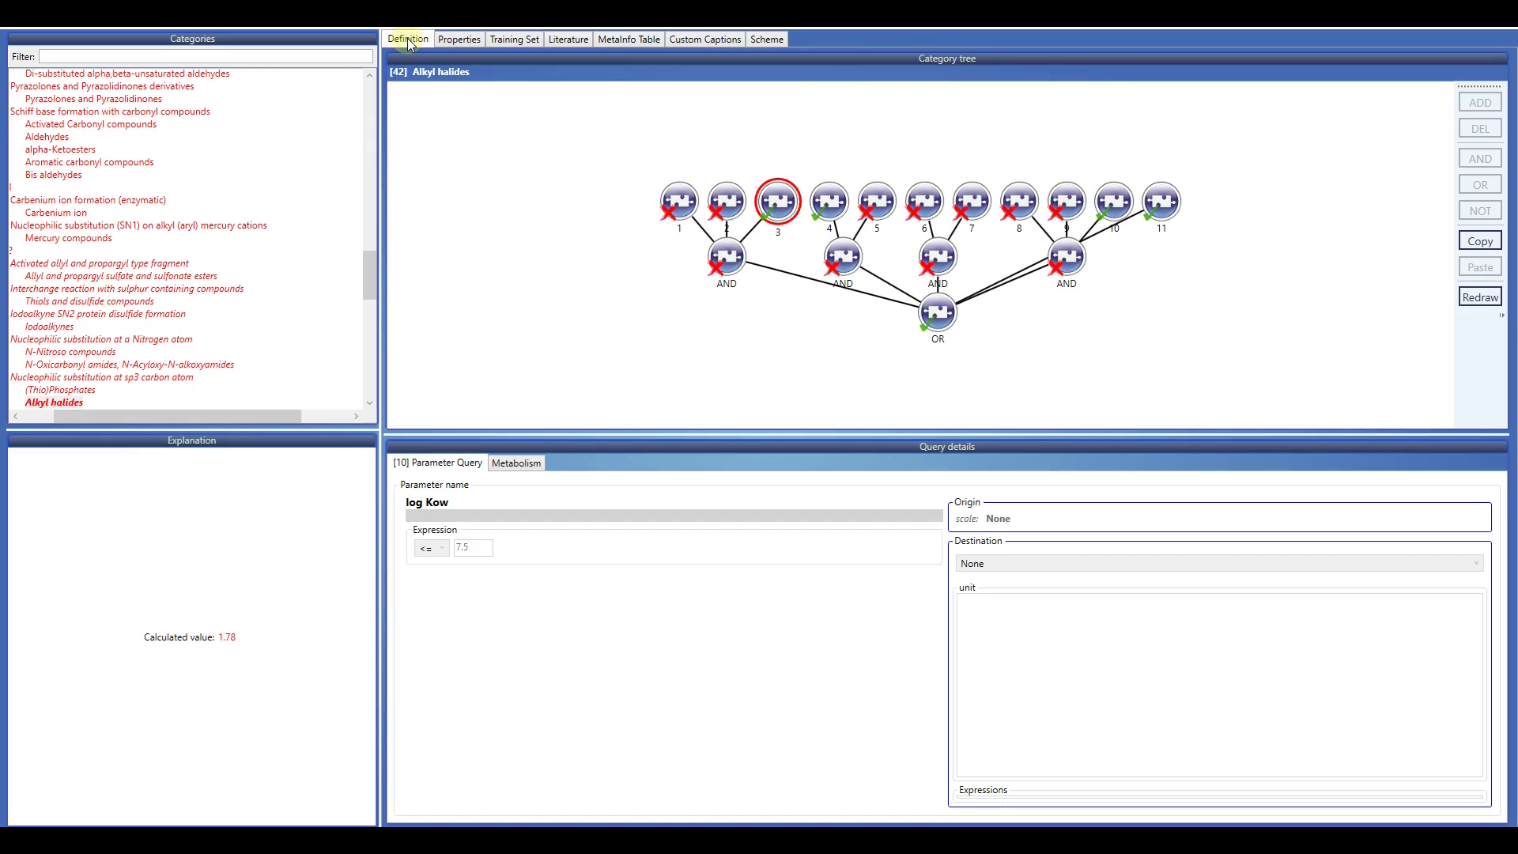
pyautogui.click(680, 203)
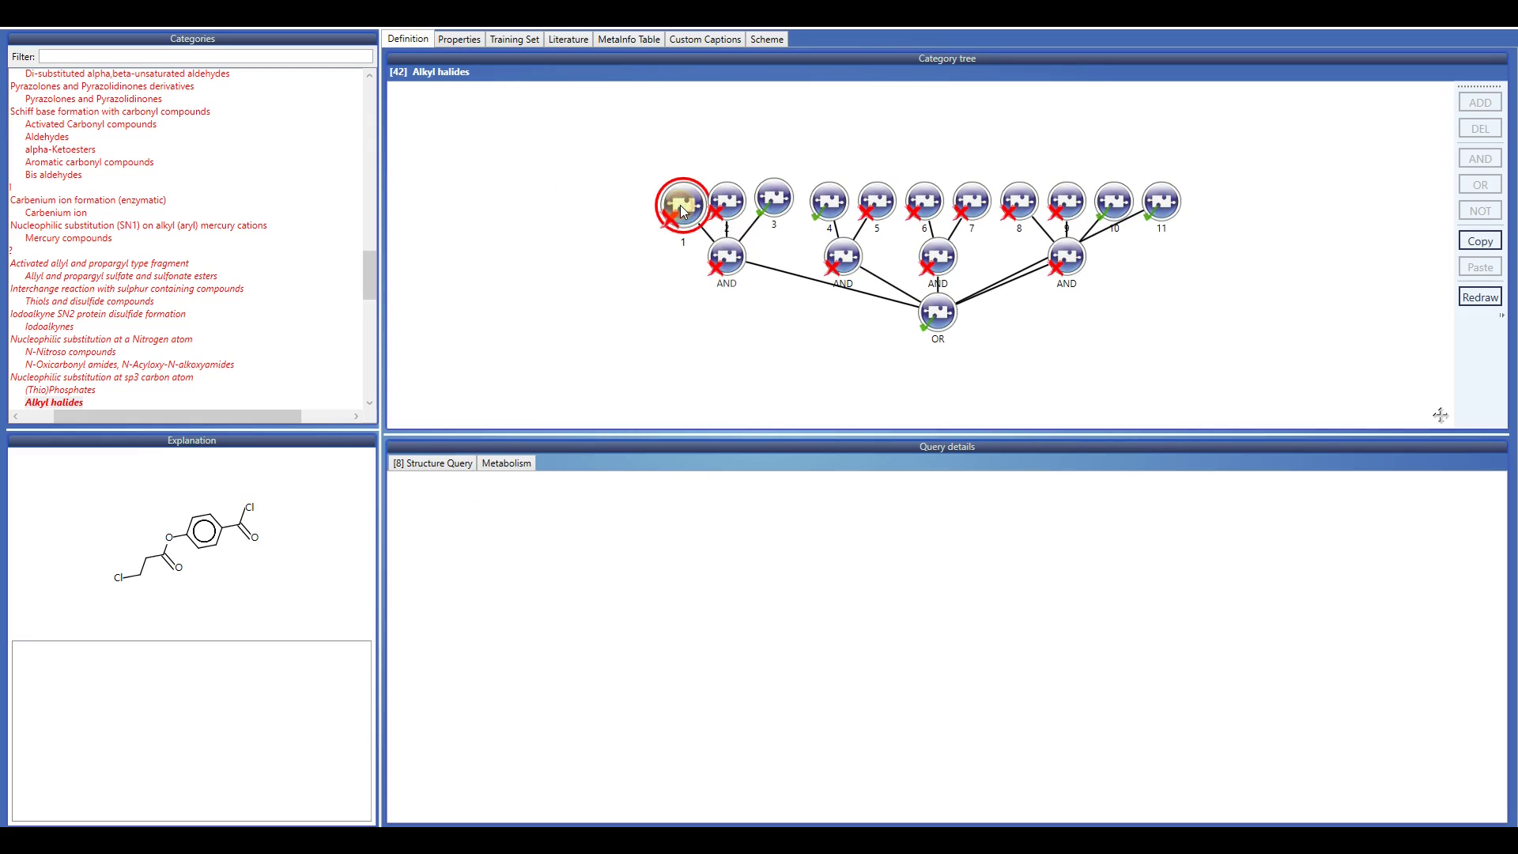
pyautogui.click(729, 205)
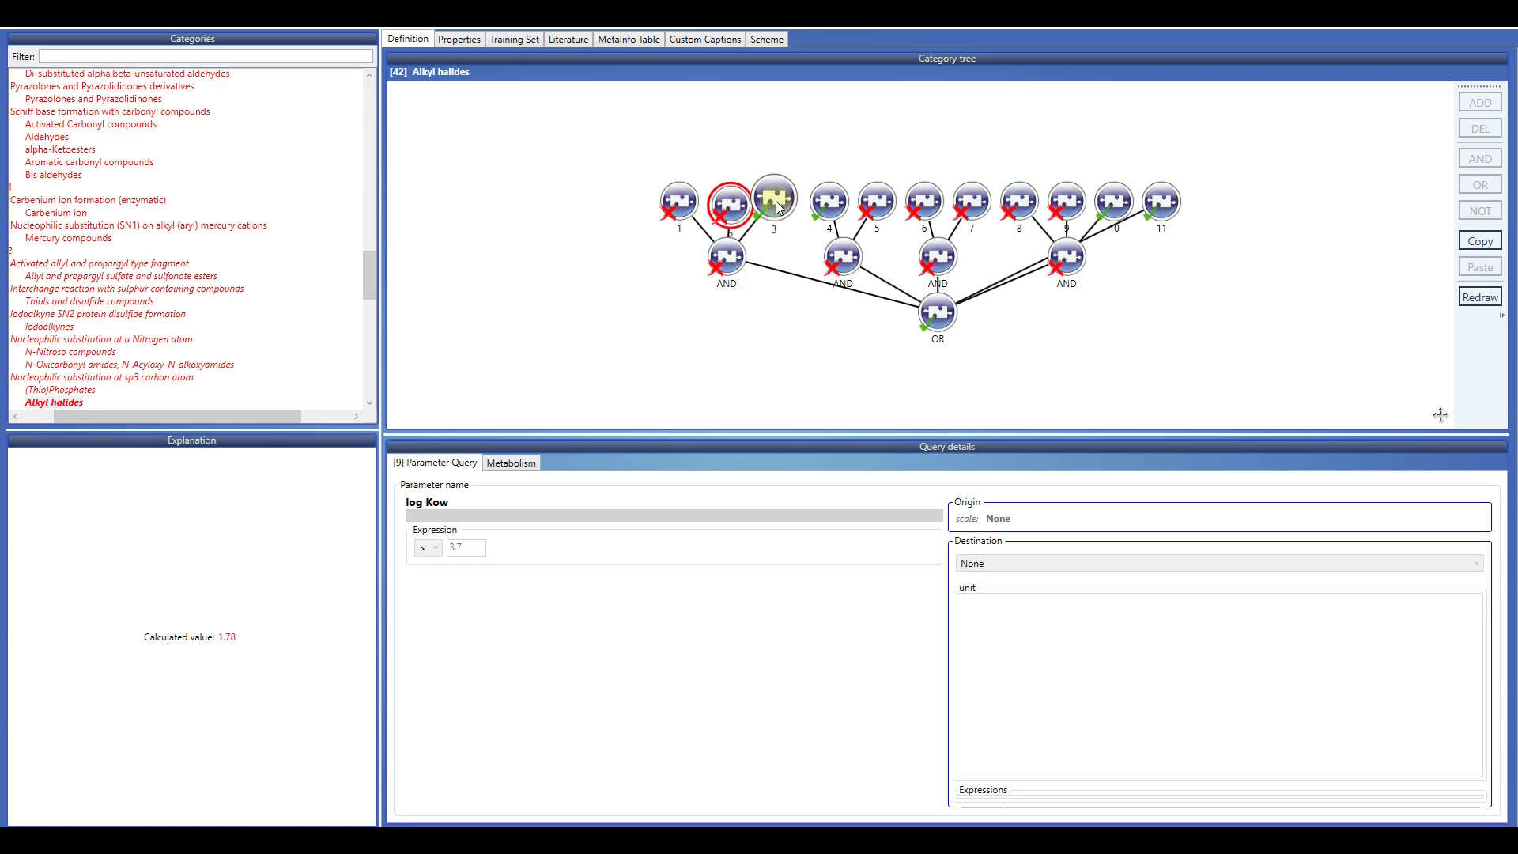
pyautogui.click(777, 205)
pyautogui.click(830, 203)
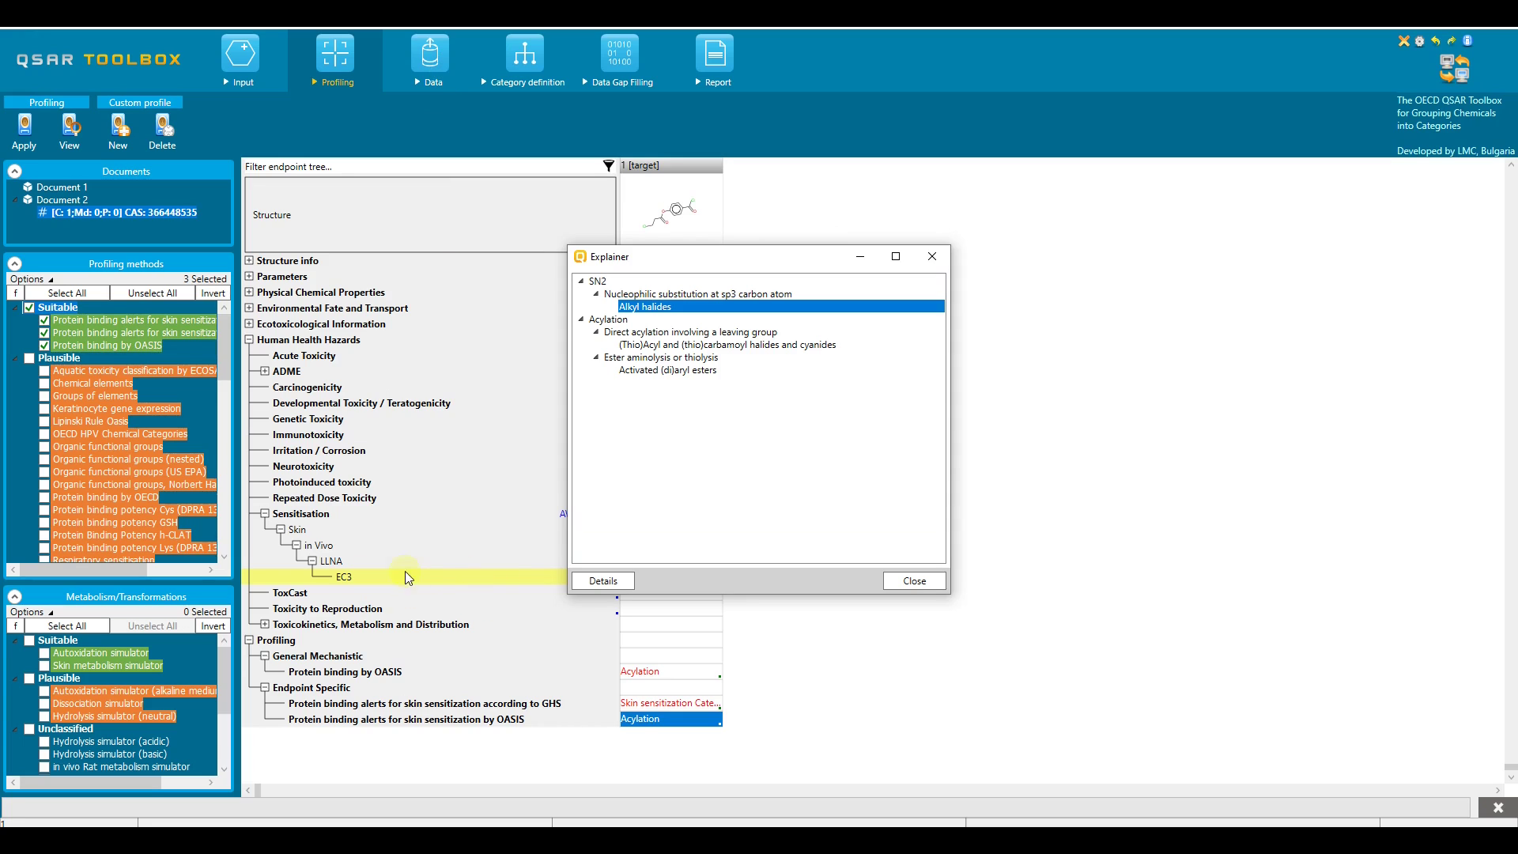
# Step: Close the Explainer and switch to the Data module
pyautogui.click(915, 580)
pyautogui.click(430, 56)
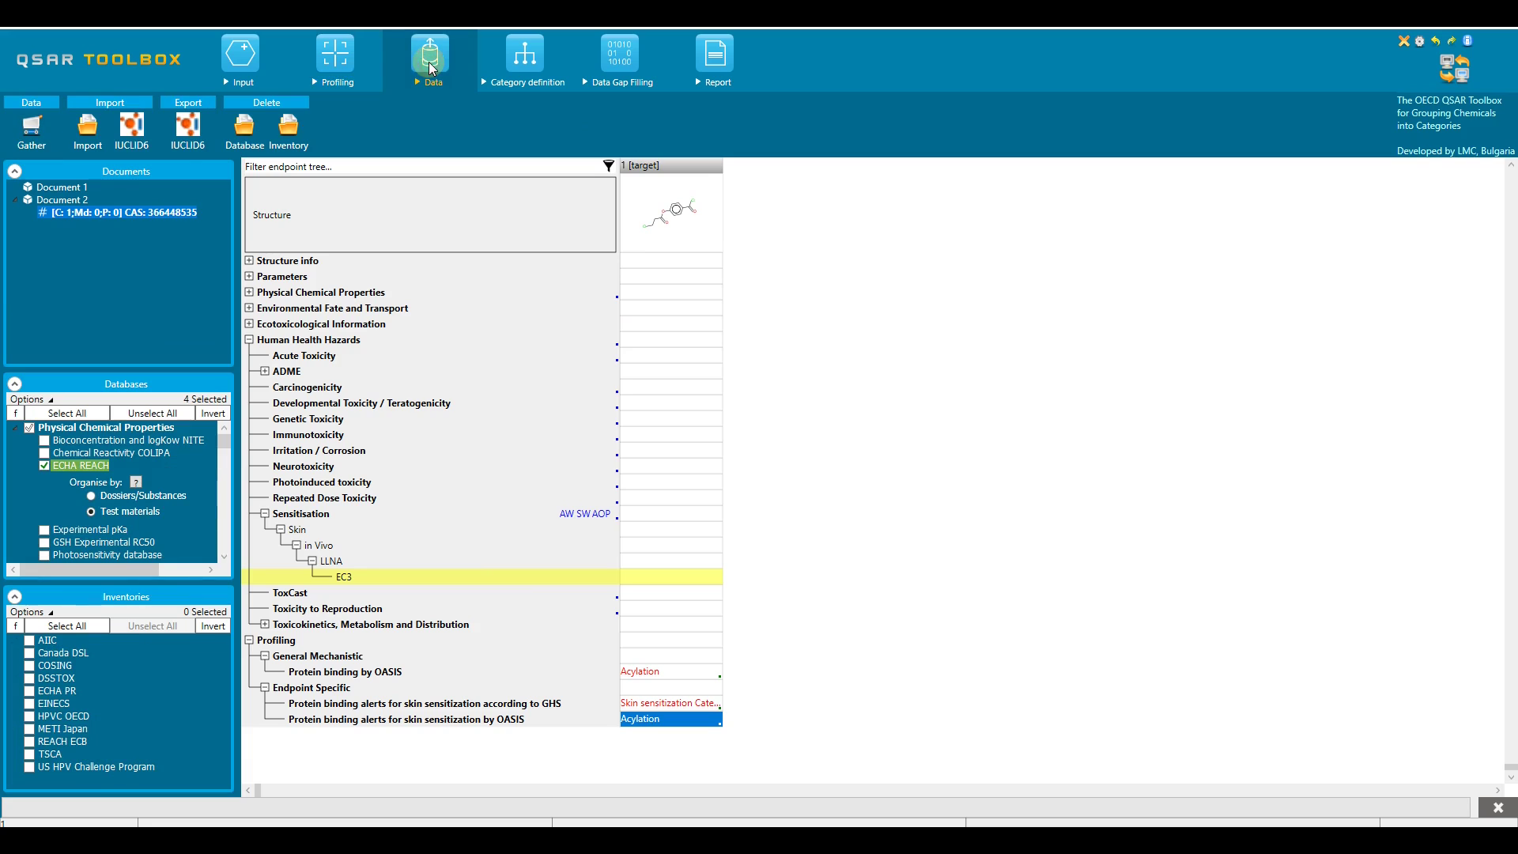